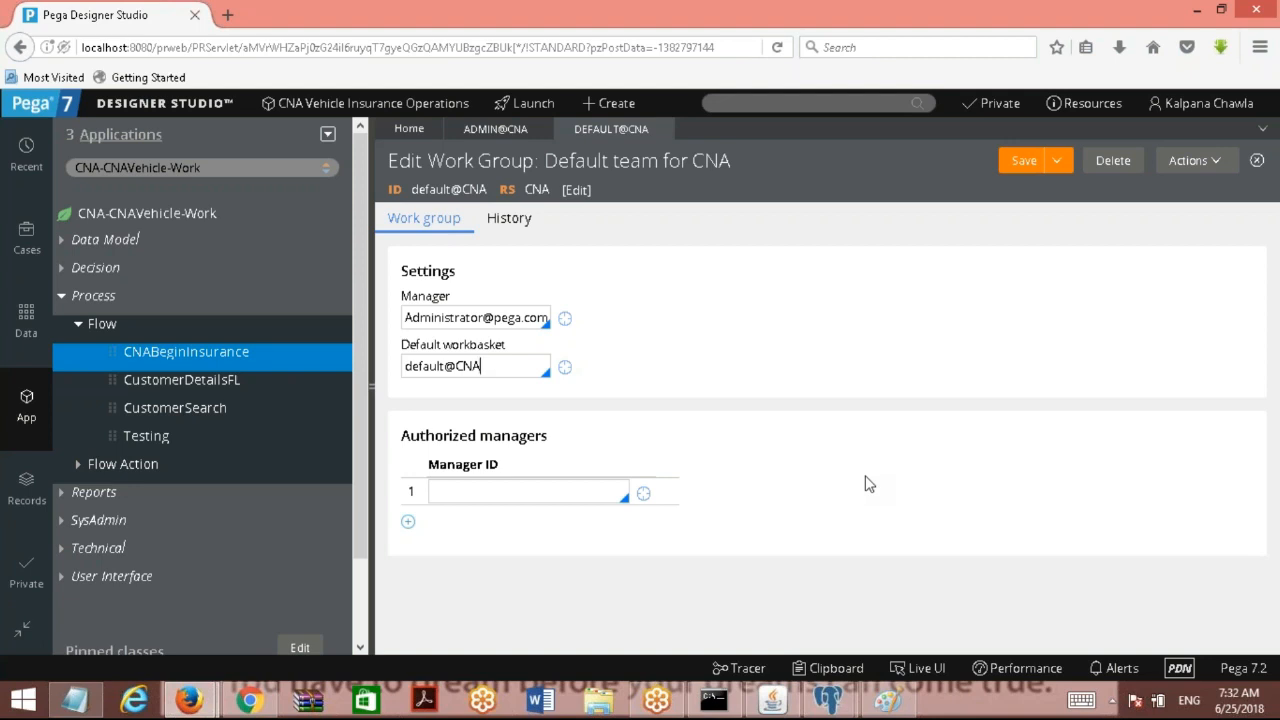
# - Open the work group's default workbasket record and check which work group it belongs to
pyautogui.click(565, 370)
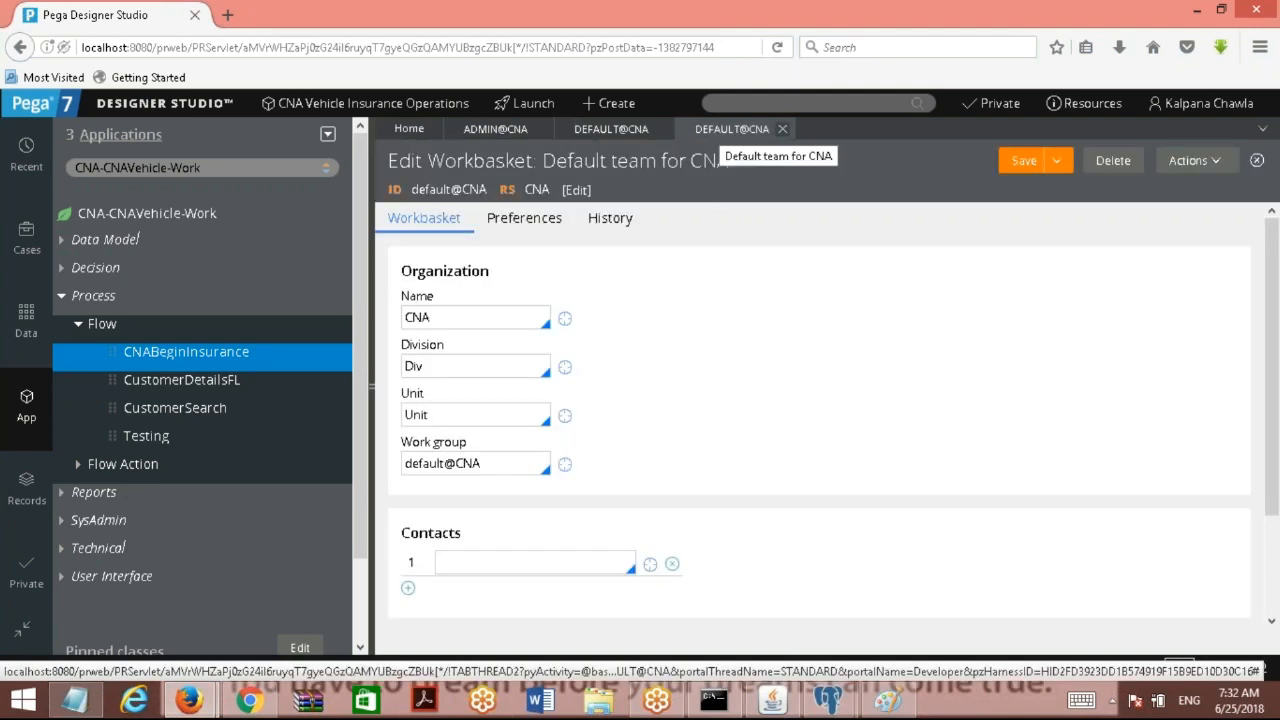
pyautogui.moveTo(490, 463); pyautogui.dragTo(395, 480)
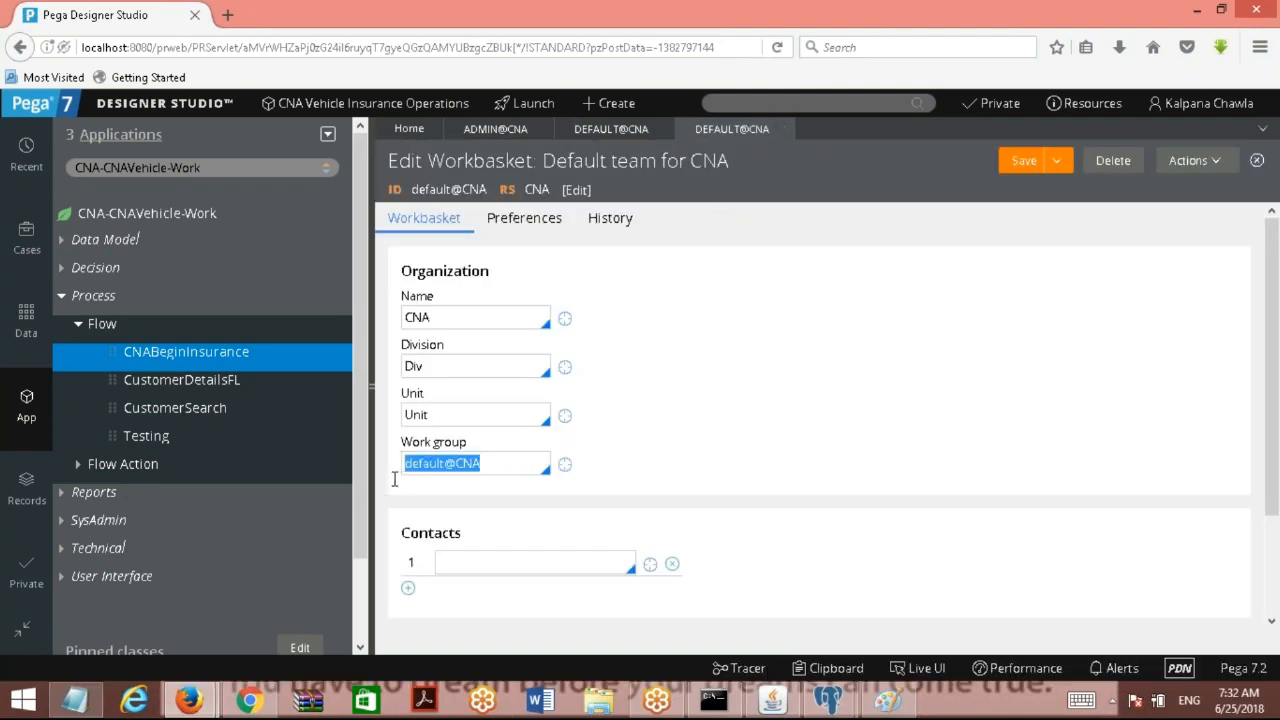
# - Switch to Paint and draw upward block arrows from Workbasket1 to Work Group1 (about 46 × 90 px) and Workbasket2 to Work Group2 (about 52 × 91 px)
pyautogui.click(890, 703)
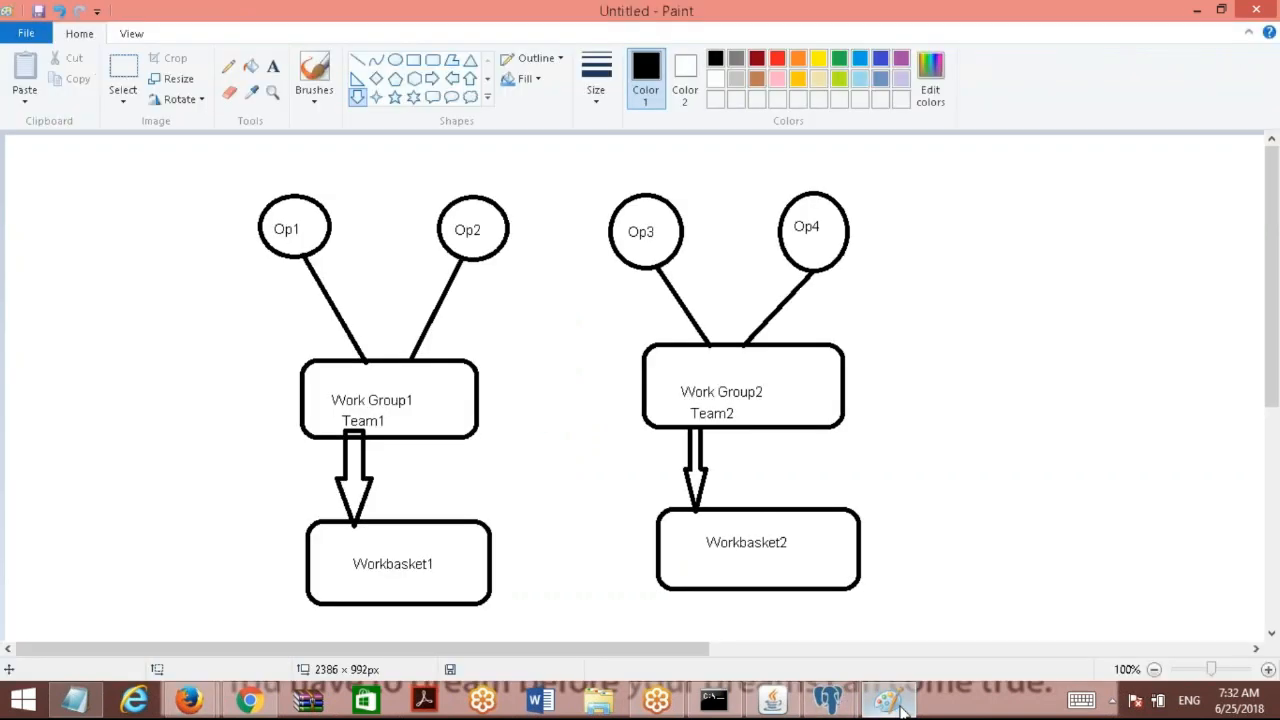
pyautogui.click(470, 78)
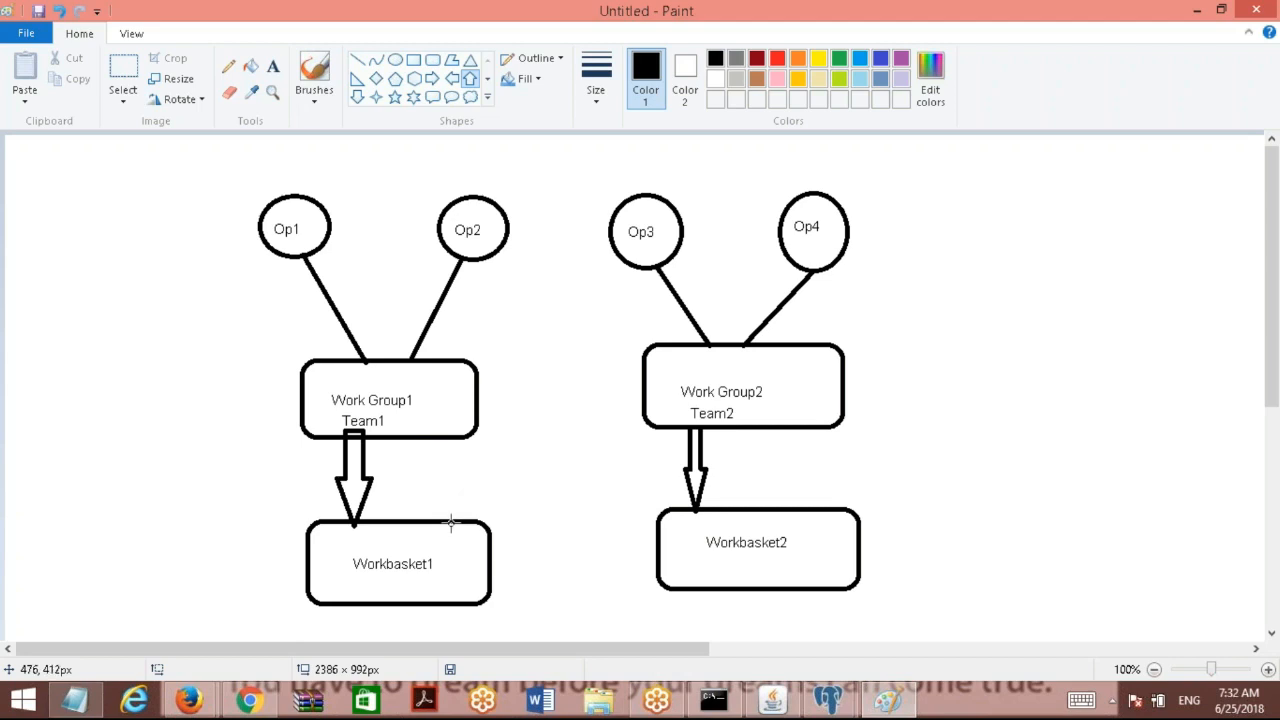
pyautogui.moveTo(452, 514)
pyautogui.mouseDown()
pyautogui.moveTo(413, 476)
pyautogui.moveTo(408, 437)
pyautogui.mouseUp()
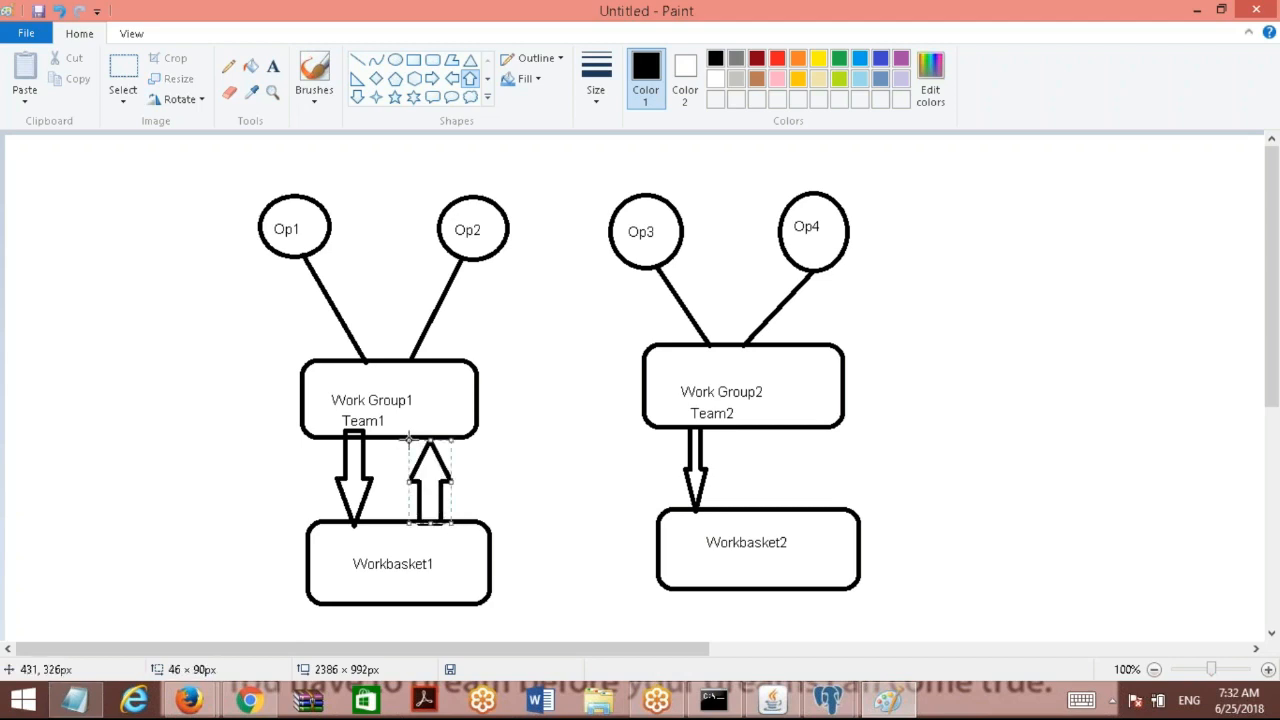
pyautogui.moveTo(806, 510)
pyautogui.mouseDown()
pyautogui.moveTo(763, 477)
pyautogui.moveTo(755, 420)
pyautogui.mouseUp()
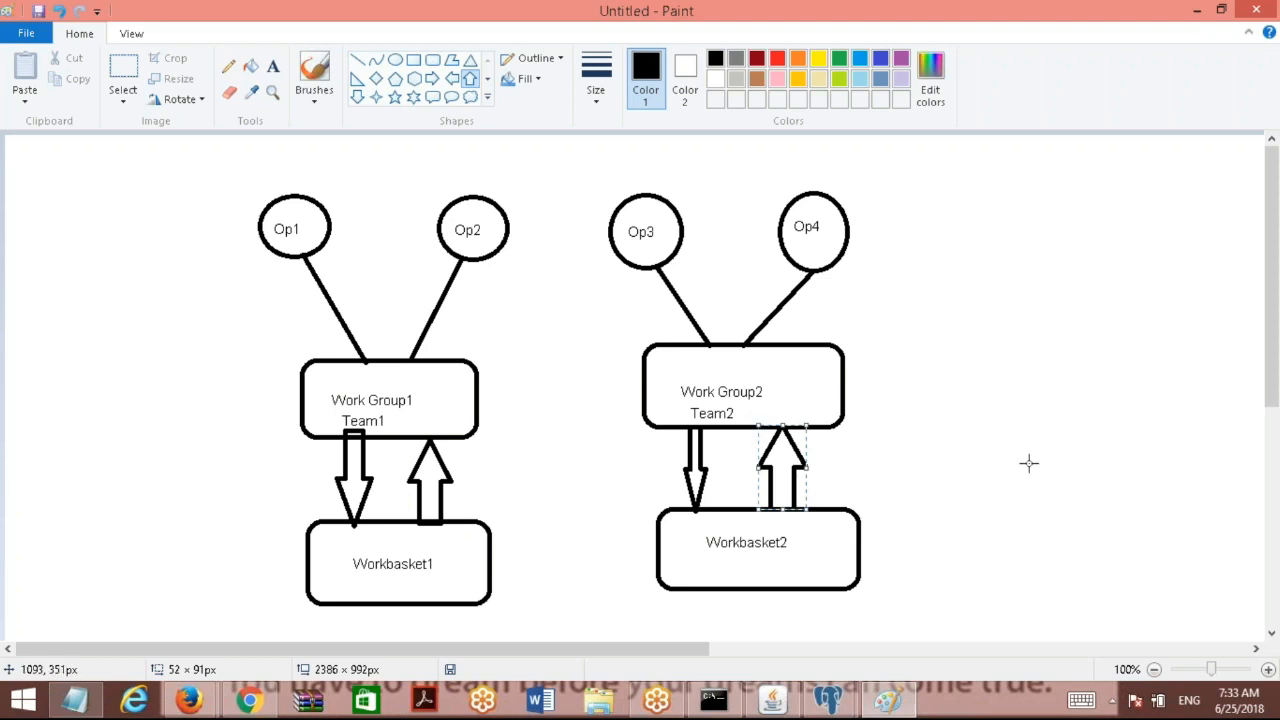
# - Switch back to Pega Designer Studio and review the work group and reporting settings of the Admin@CNA operator record
pyautogui.moveTo(189, 700)
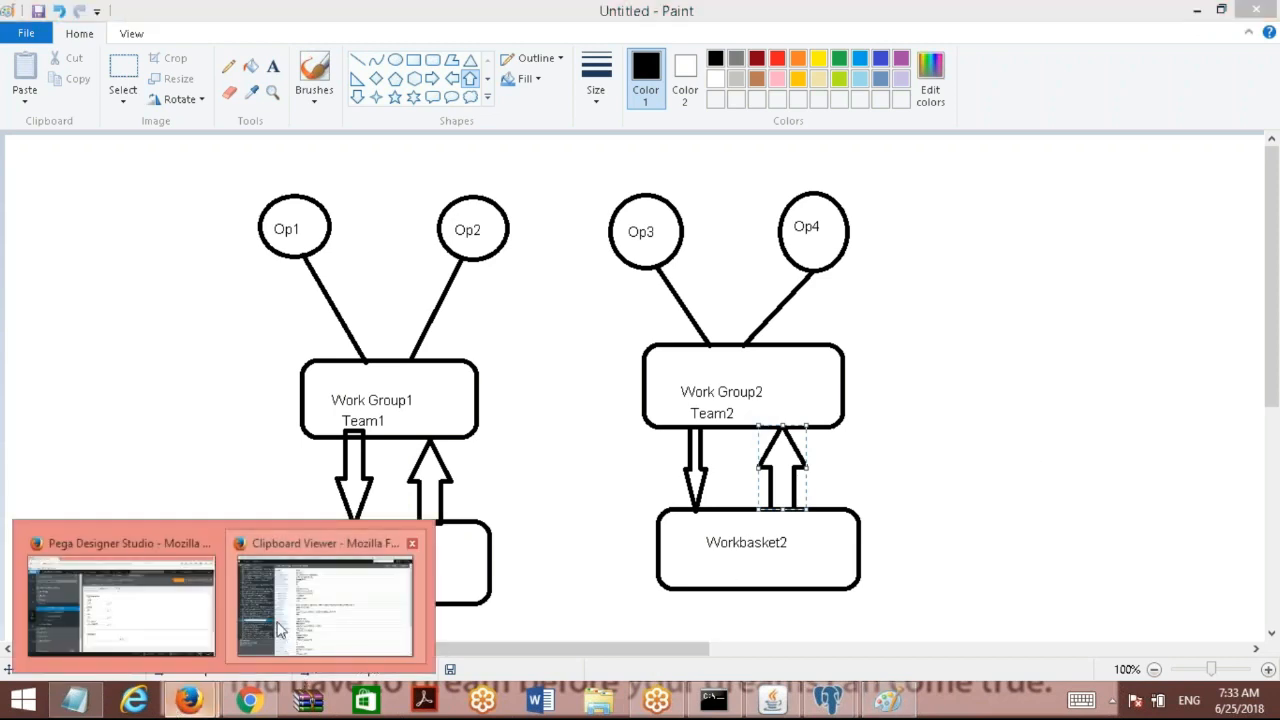
pyautogui.click(168, 609)
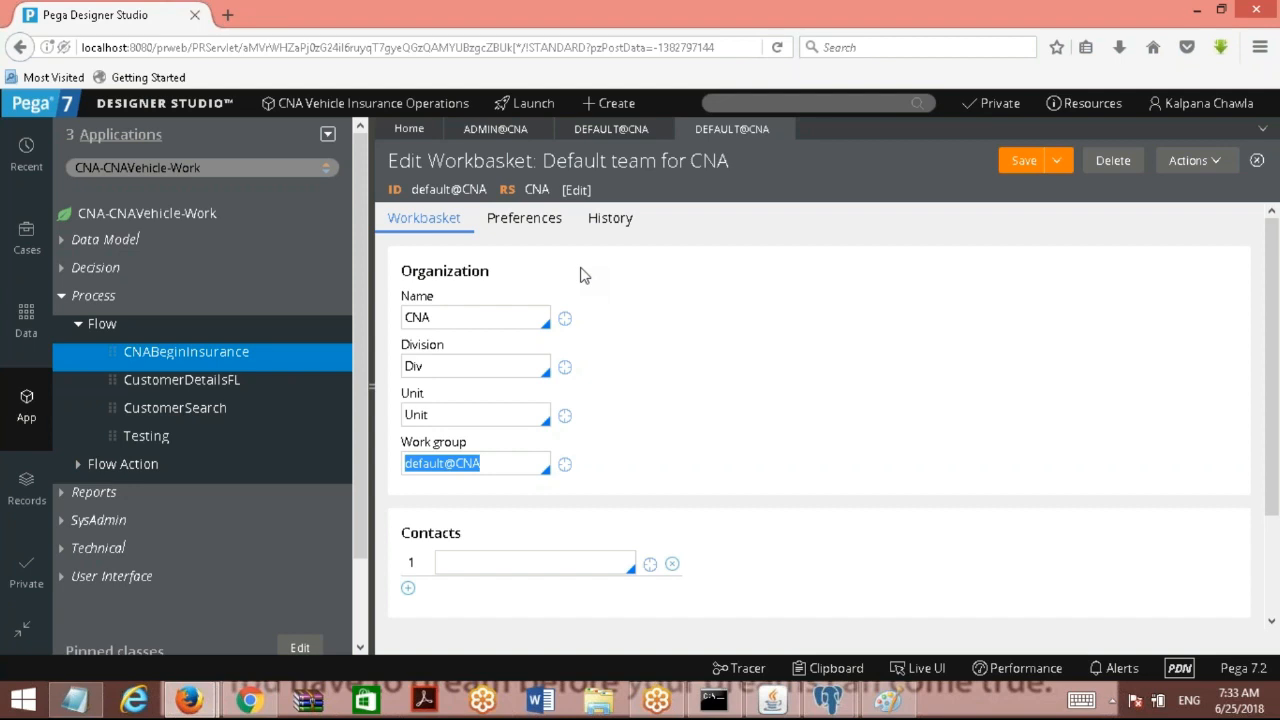
pyautogui.click(500, 130)
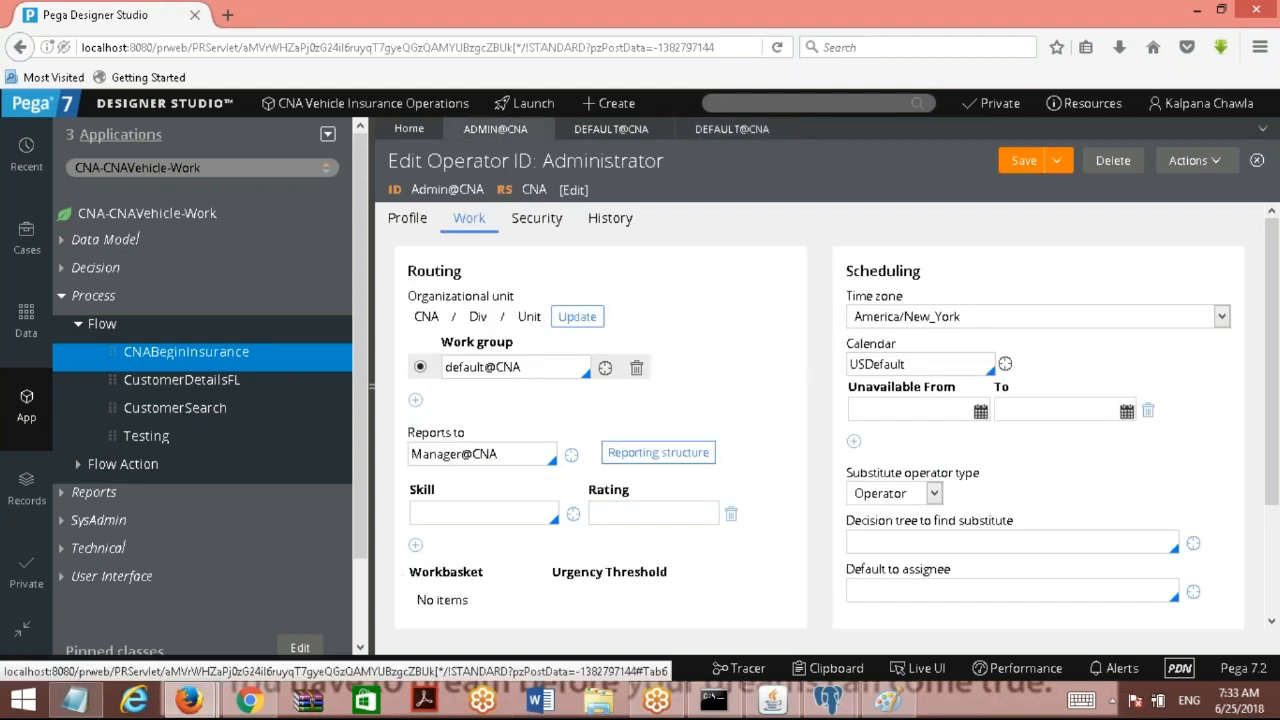
pyautogui.click(530, 370)
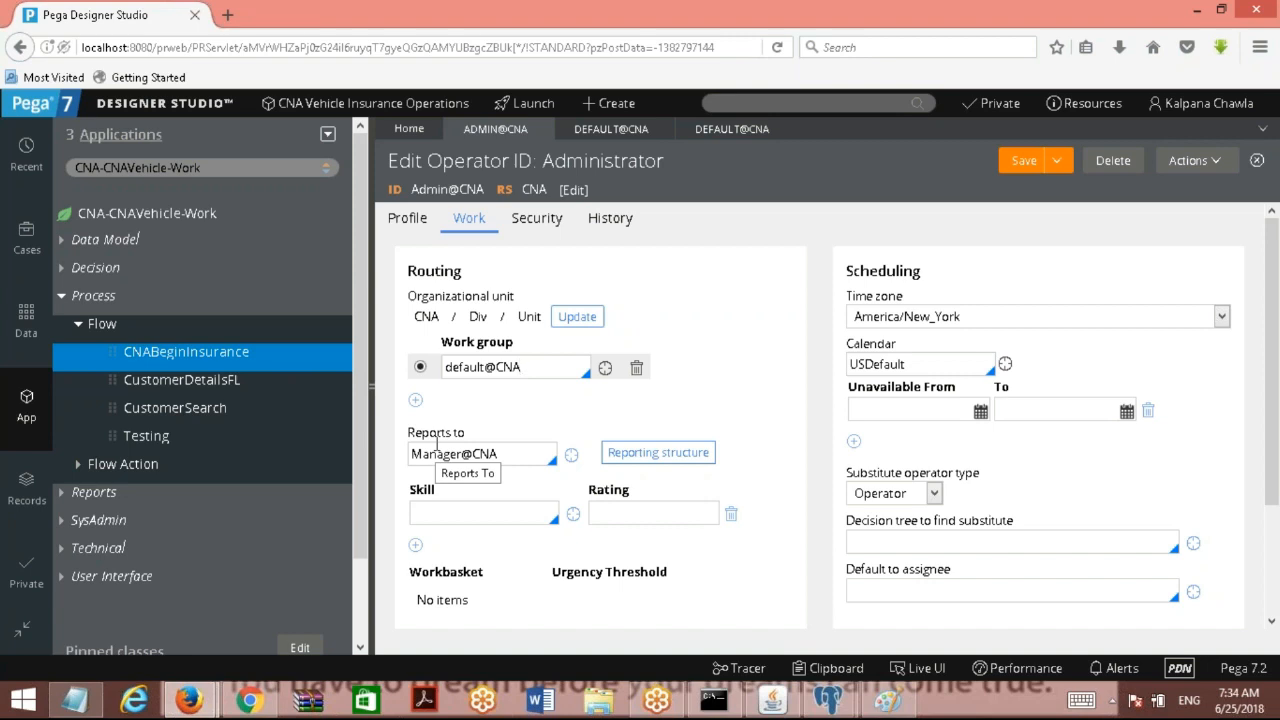
pyautogui.click(1115, 26)
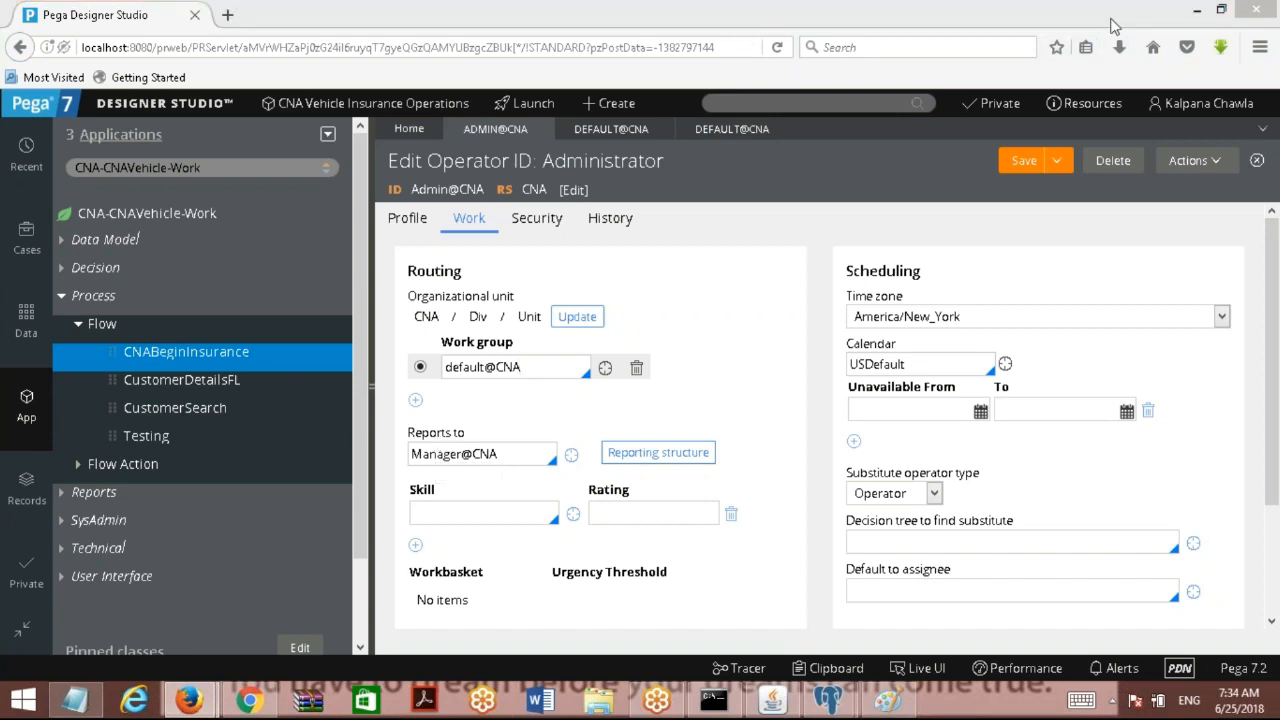
pyautogui.click(1115, 26)
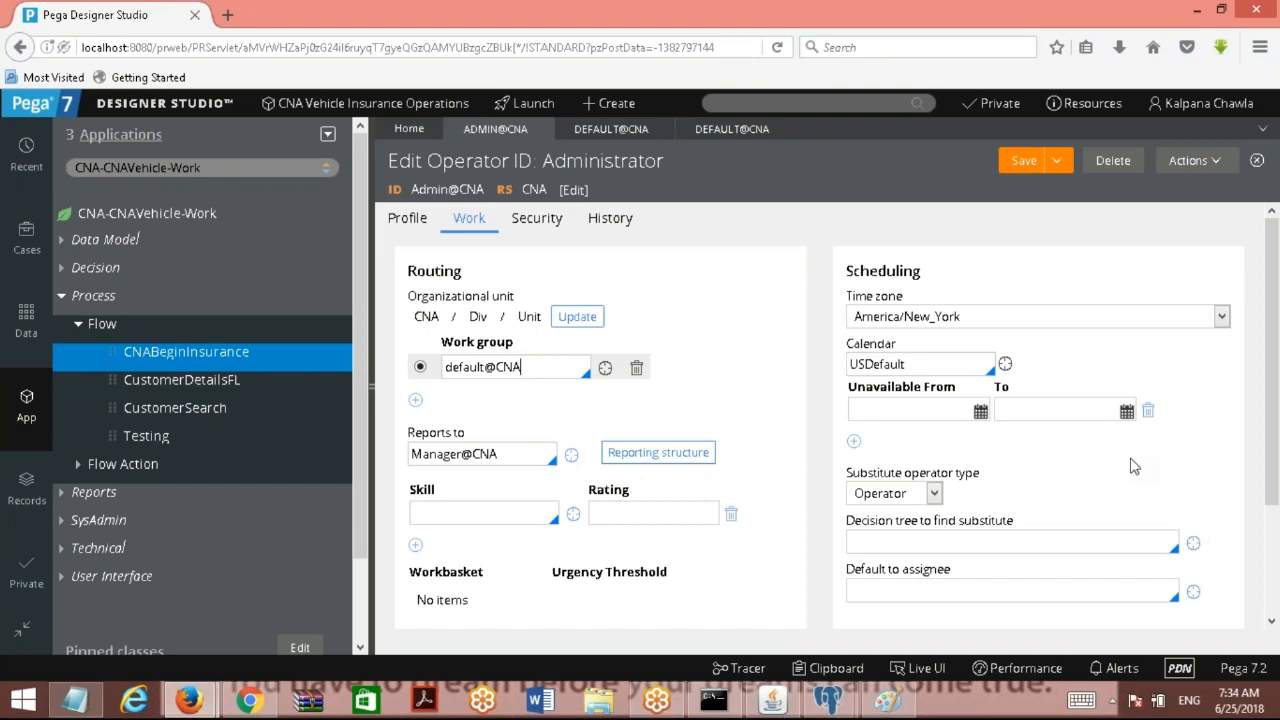
# - Switch to Paint and add the title "Operator and Work Bakset RElation" above the diagram in a widened text box
pyautogui.click(887, 700)
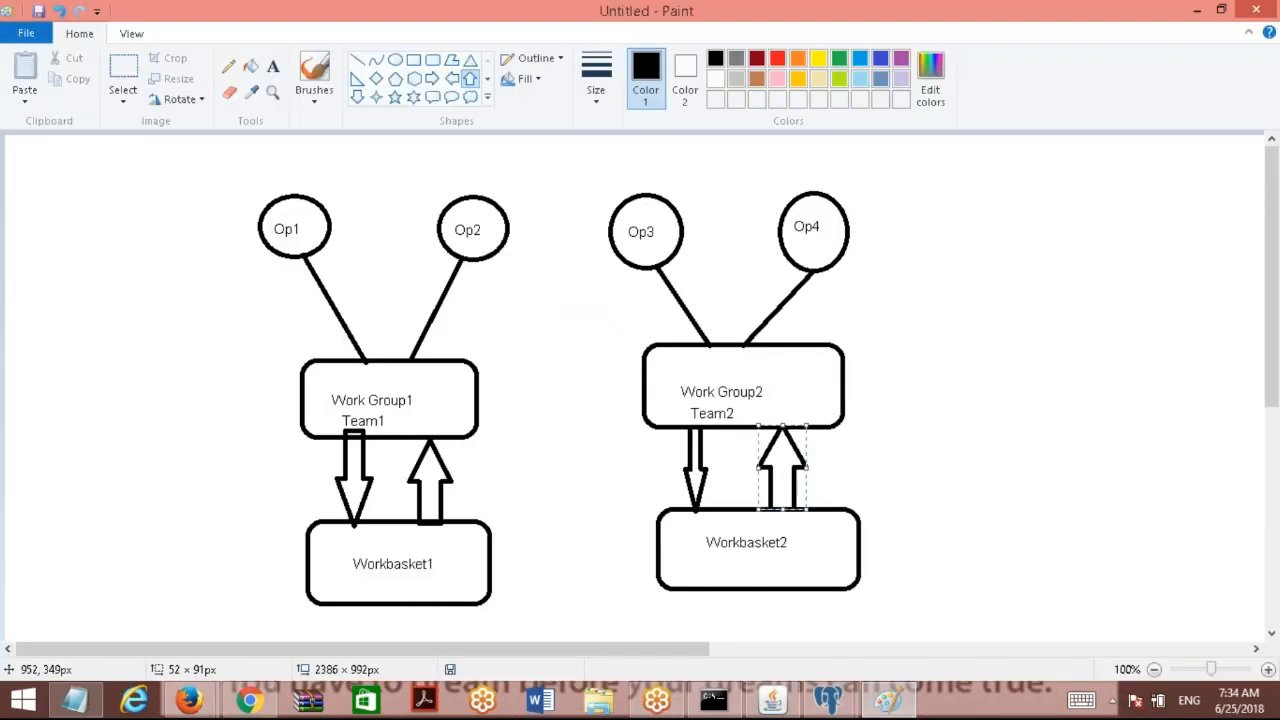
pyautogui.click(274, 68)
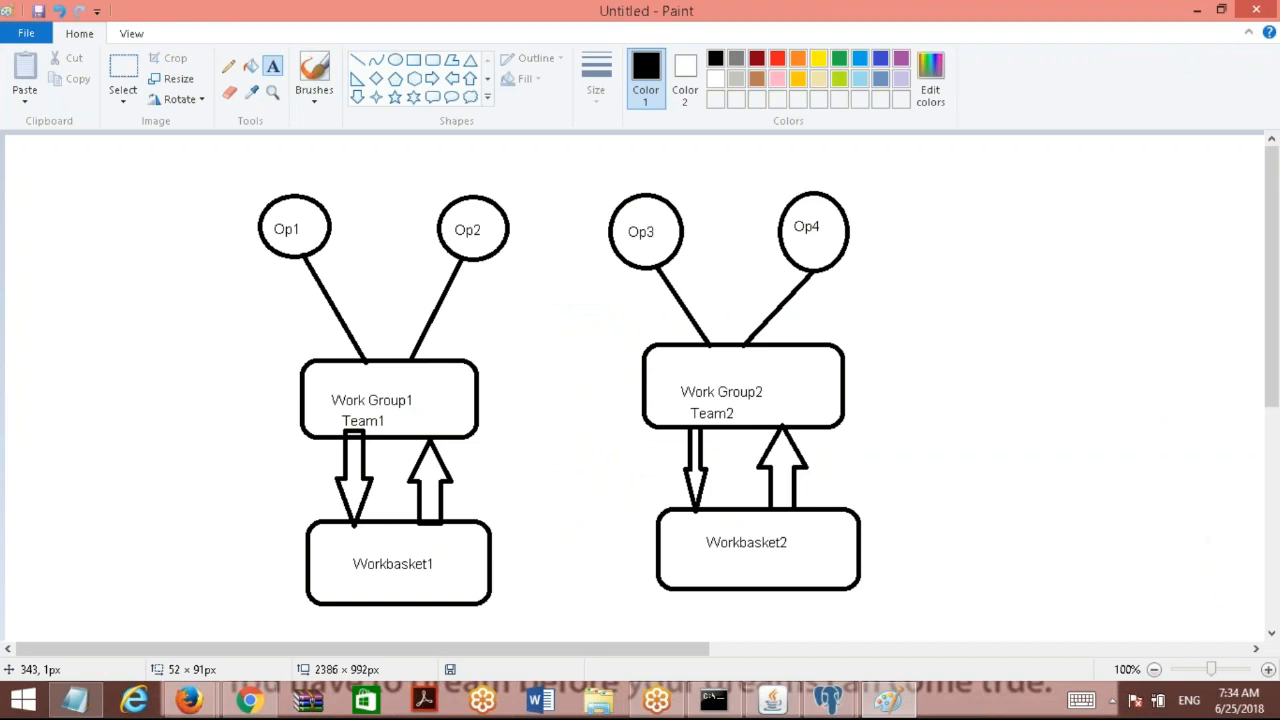
pyautogui.click(333, 150)
pyautogui.write('Ope')
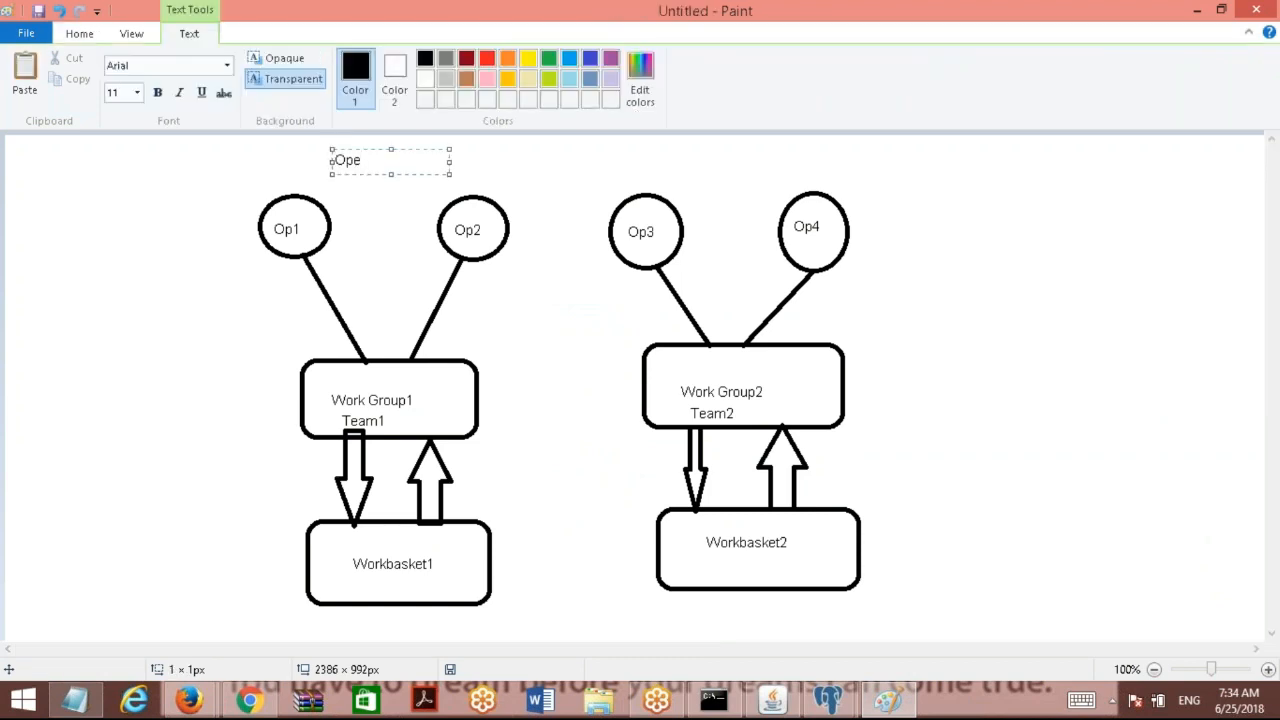
pyautogui.write('rator and Work Bakset R')
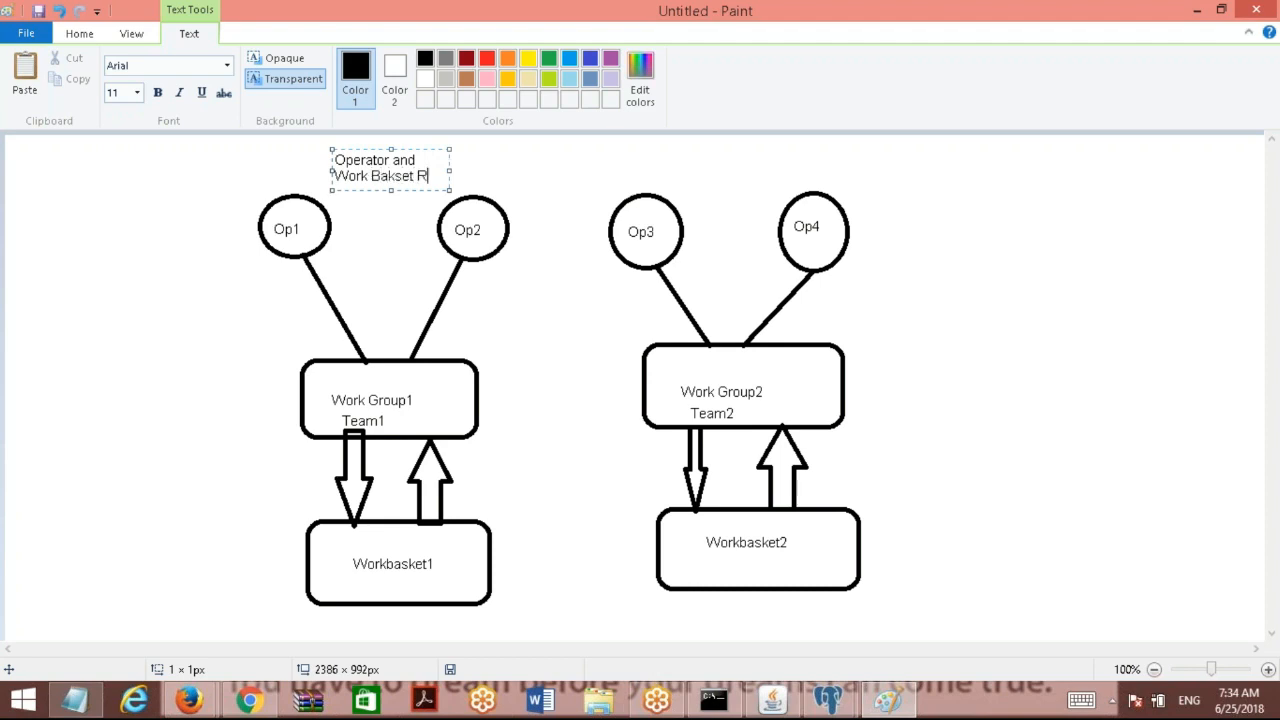
pyautogui.write('Elation')
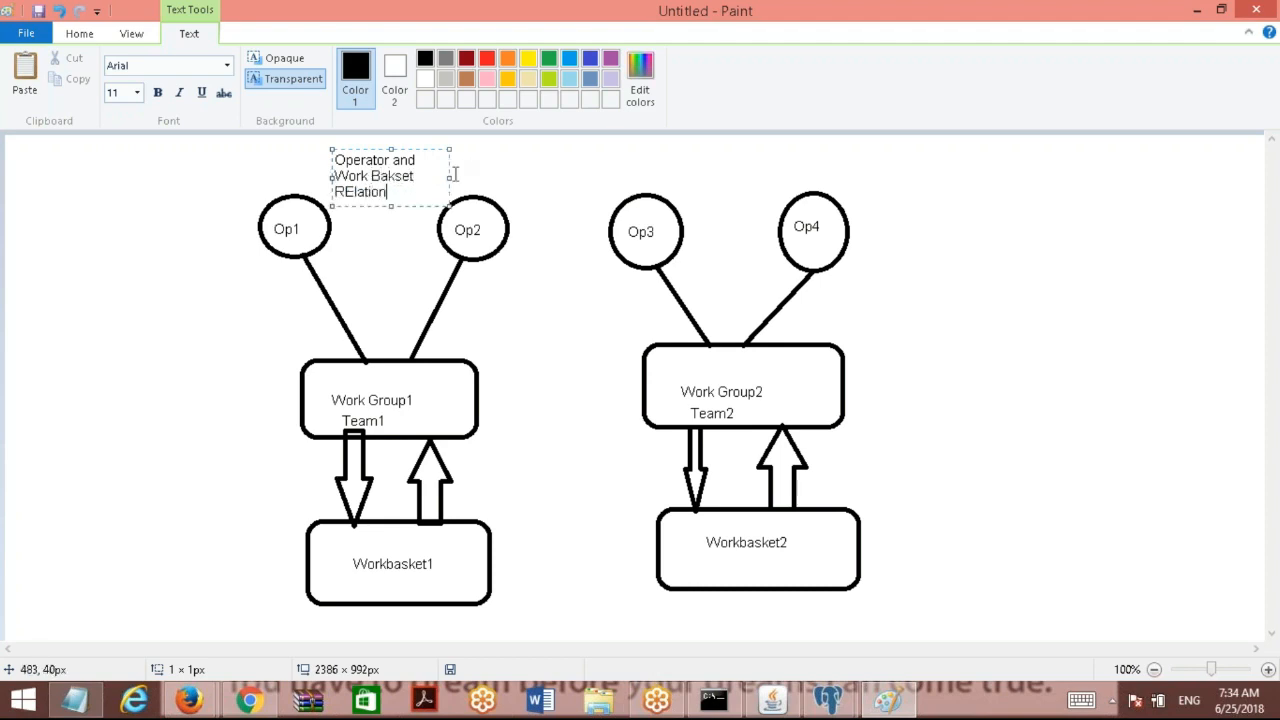
pyautogui.moveTo(449, 177); pyautogui.dragTo(710, 177)
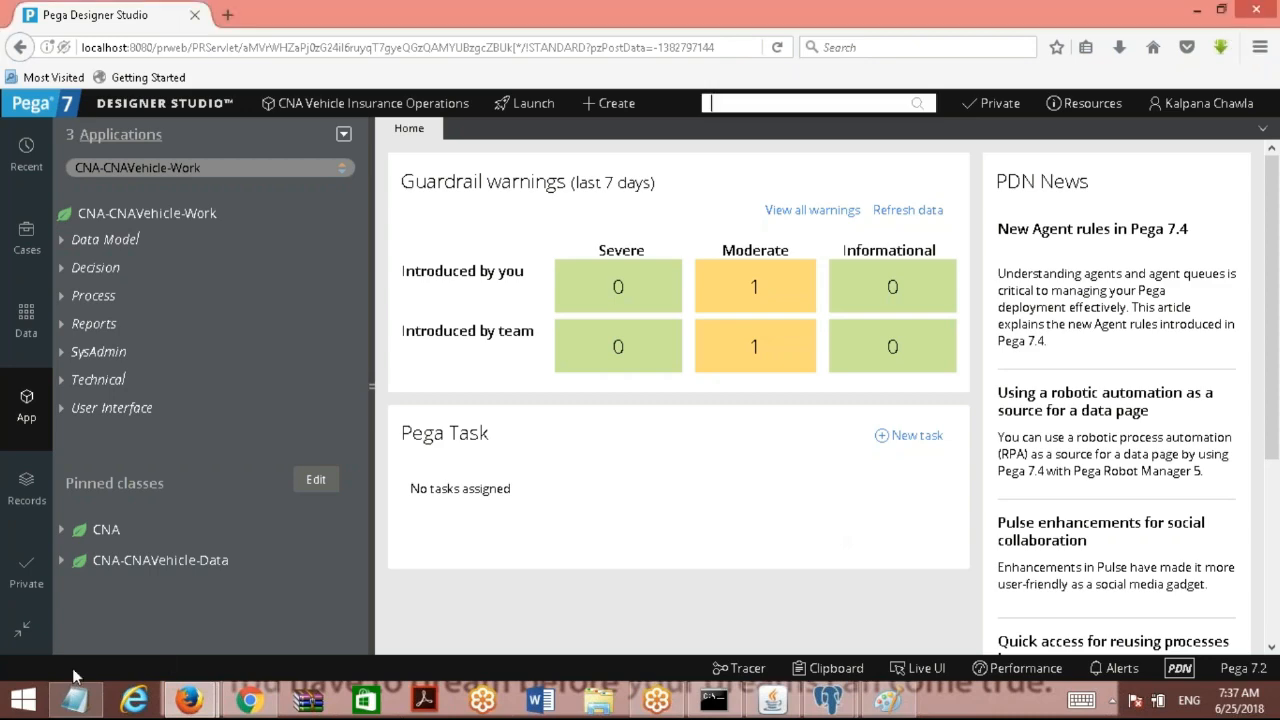
# - Switch to pgAdmin III and view the properties of the pc_assign_worklist table
pyautogui.moveTo(833, 708)
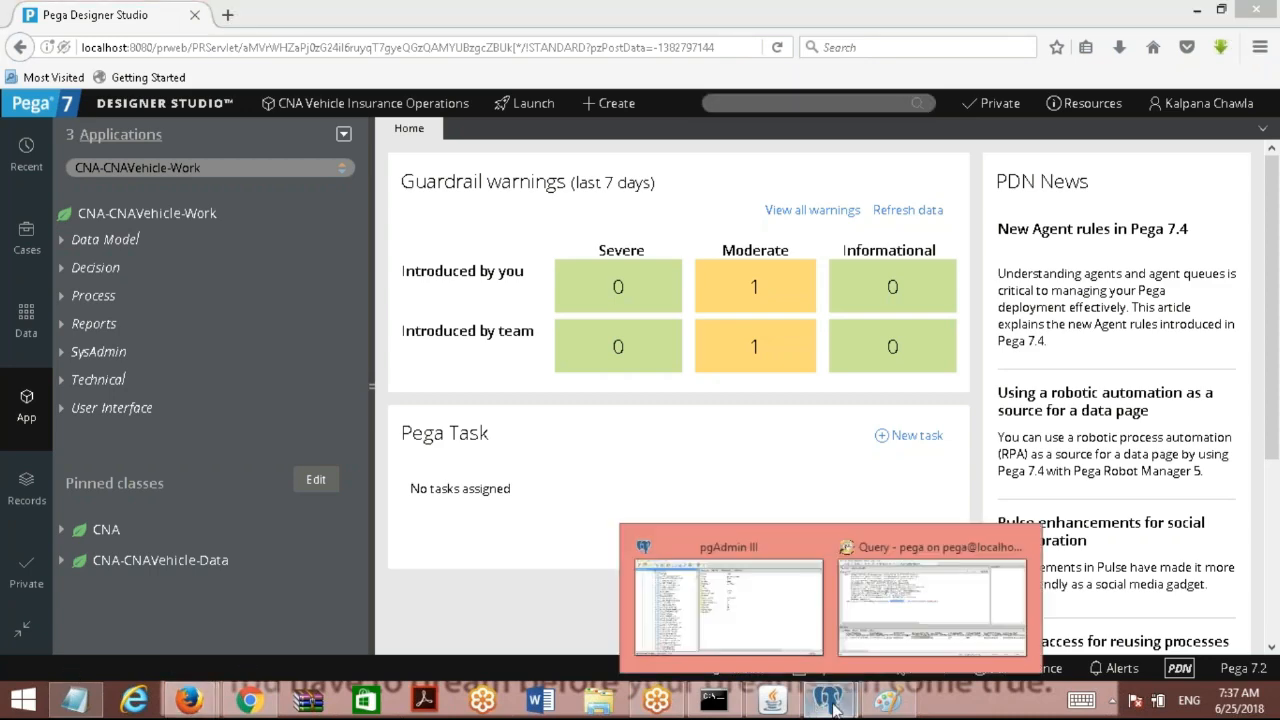
pyautogui.click(760, 620)
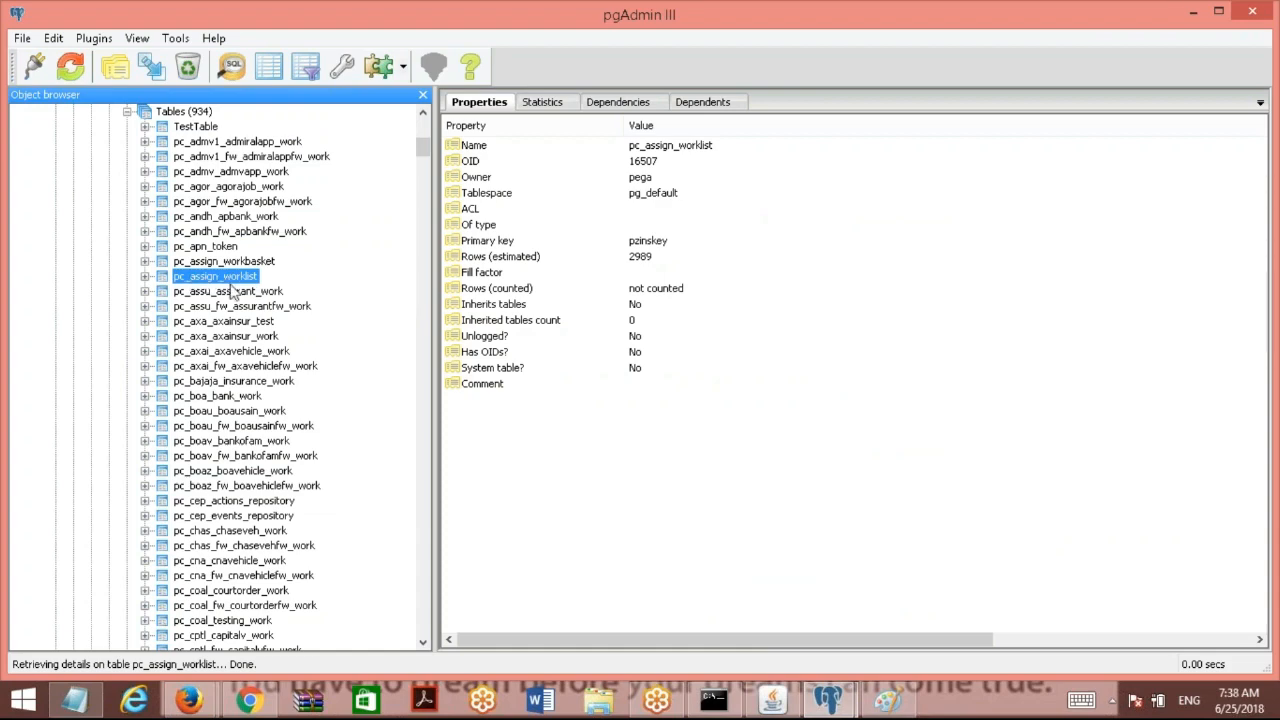
# - Switch back to Pega Designer Studio, open the recently used CNA Begin Insurance flow and check it out
pyautogui.moveTo(190, 700)
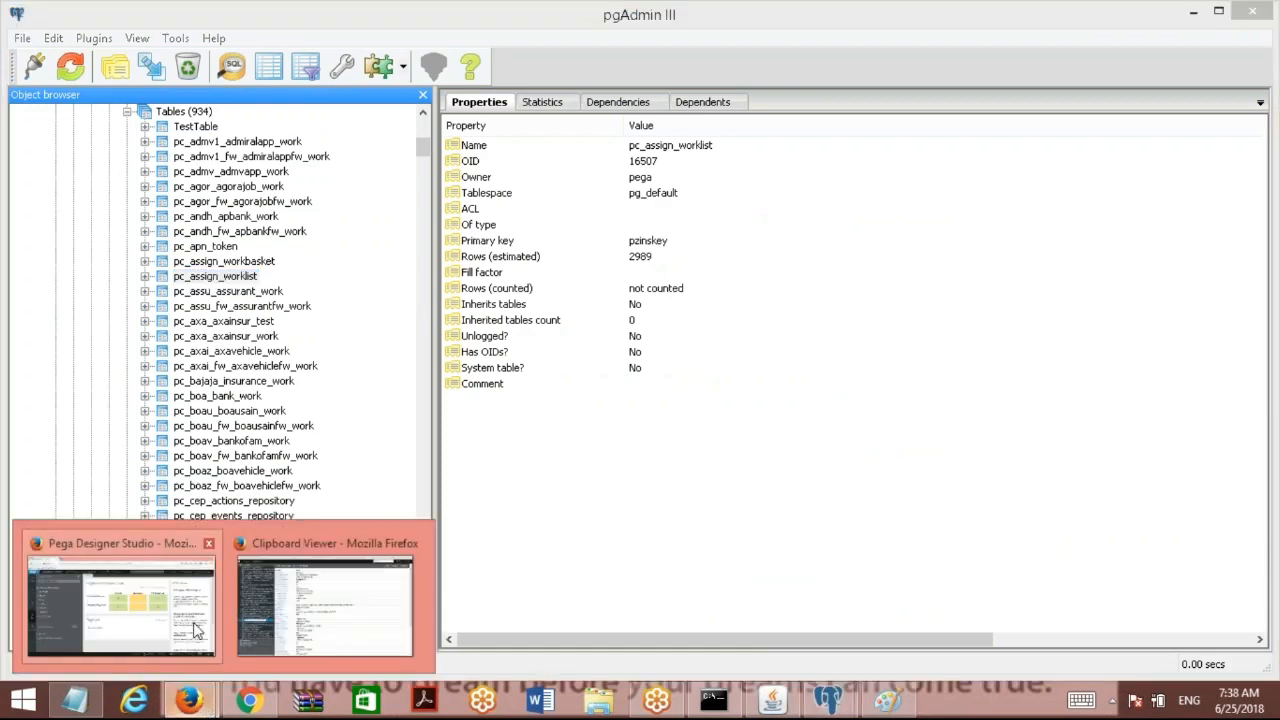
pyautogui.click(174, 626)
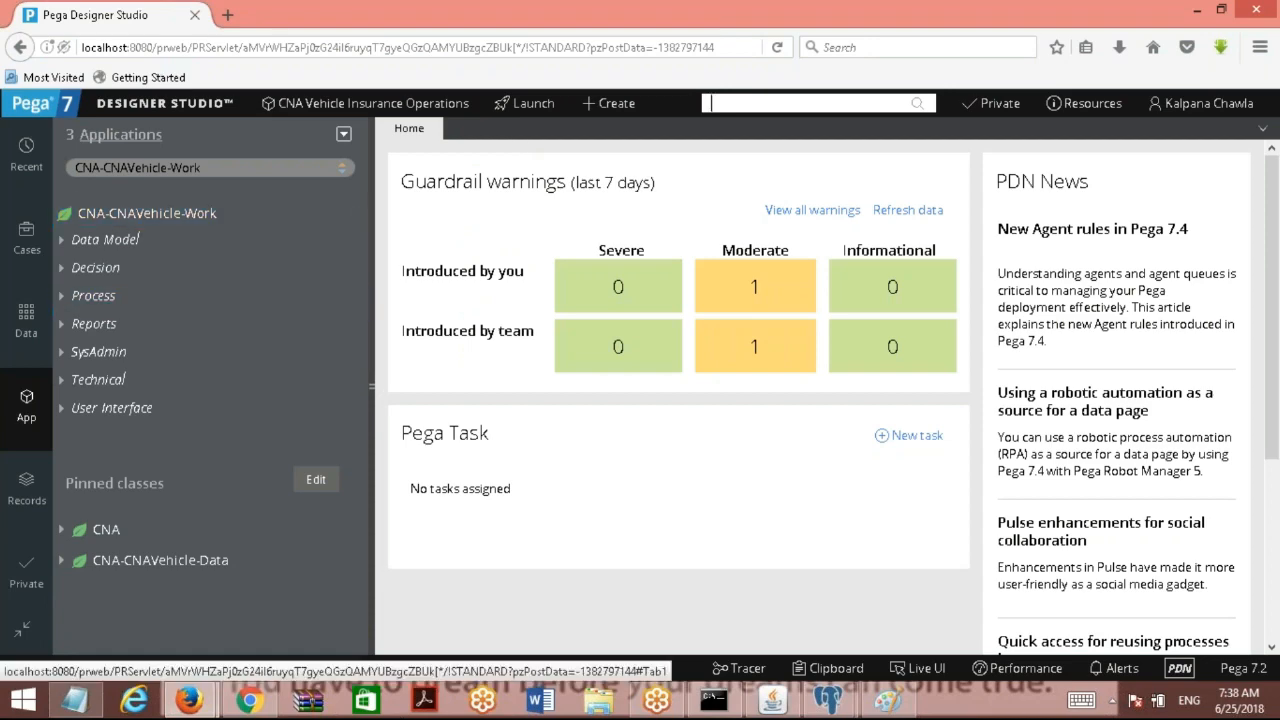
pyautogui.click(27, 160)
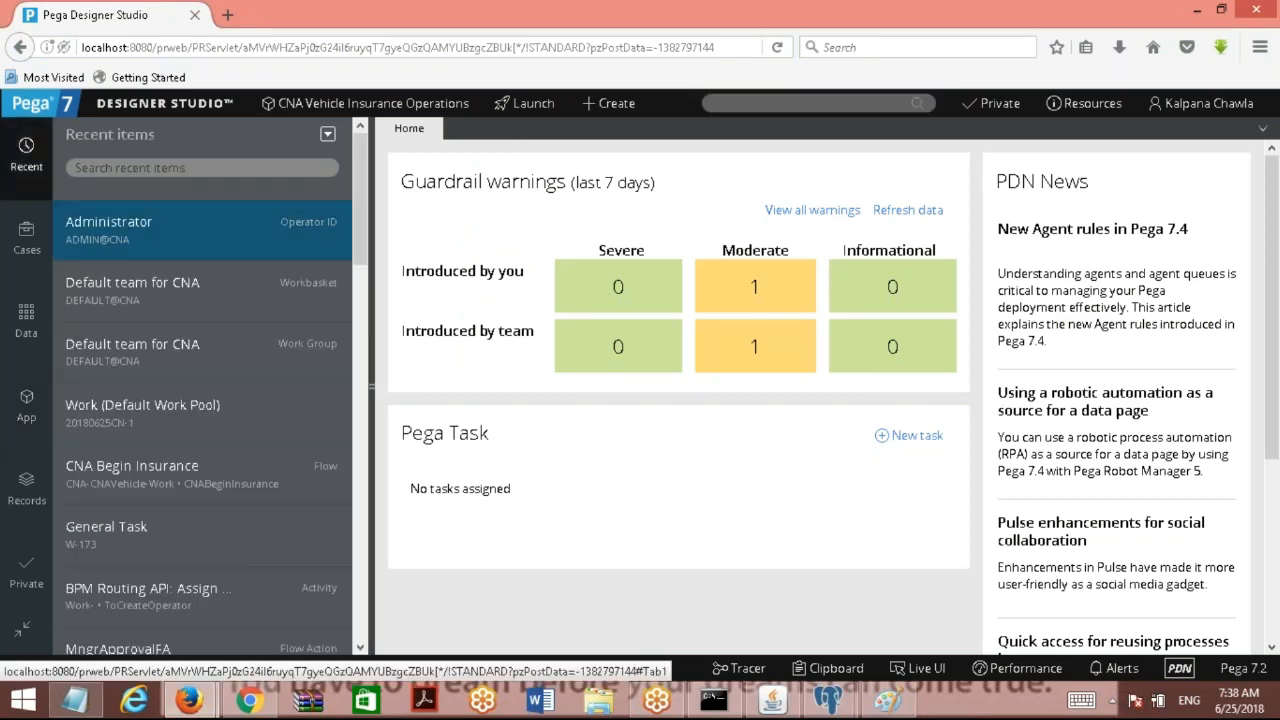
pyautogui.click(132, 470)
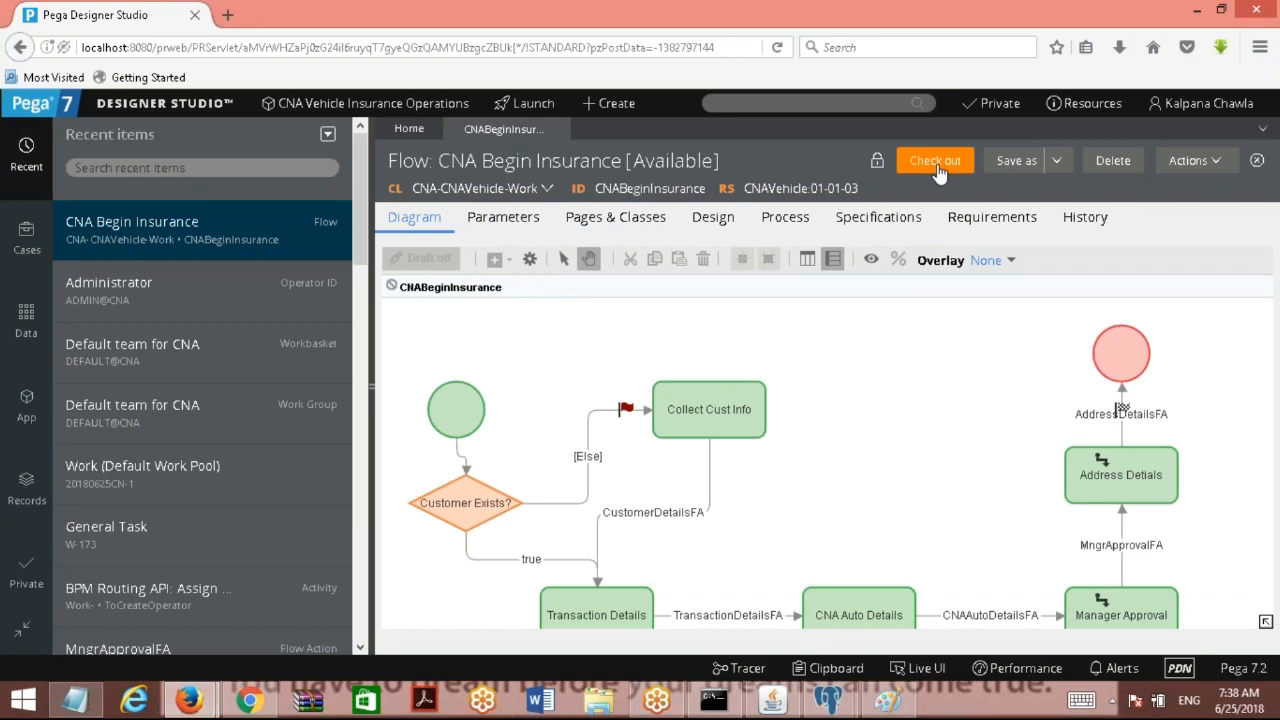
pyautogui.click(933, 165)
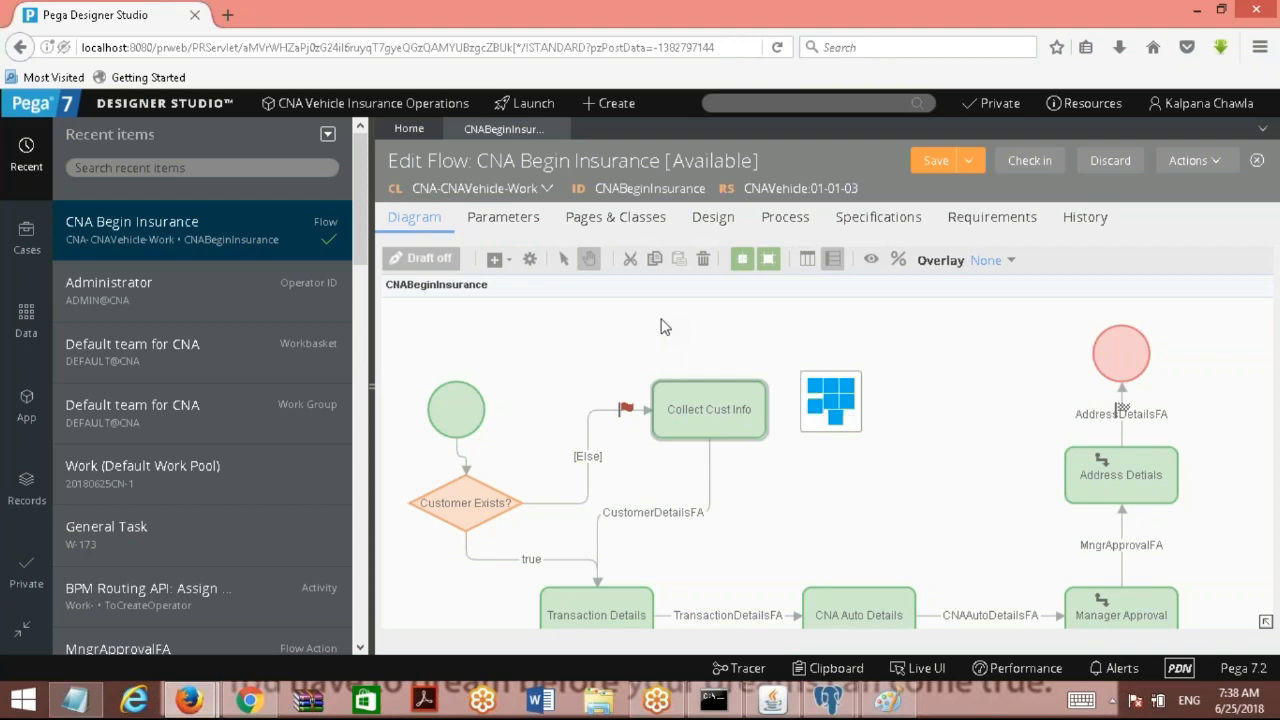
# - Open the Collect Cust Info assignment's properties and set its routing to Custom
pyautogui.click(676, 400)
pyautogui.press('Down')
pyautogui.press('Down')
pyautogui.press('Down')
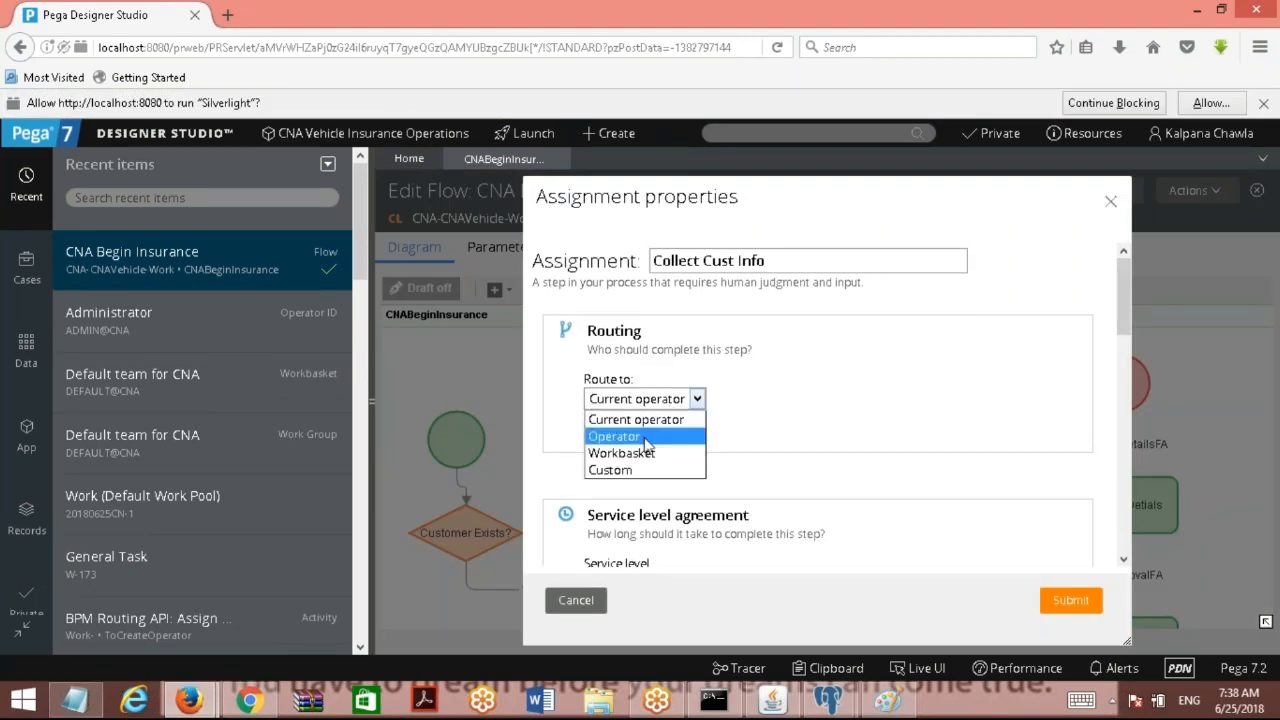
pyautogui.press('Return')
# - Try routing the Collect Cust Info assignment to the BOABasket1 workbasket, clear that choice and revert the routing to Custom
pyautogui.click(680, 400)
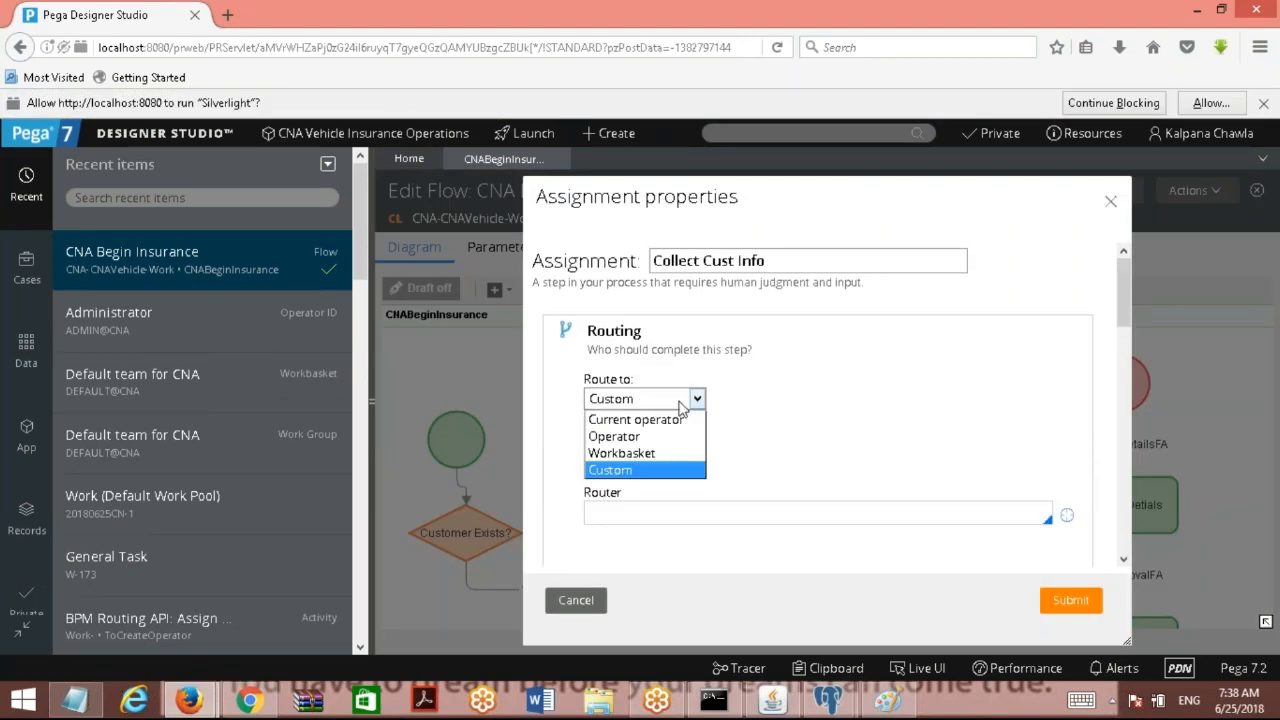
pyautogui.click(622, 453)
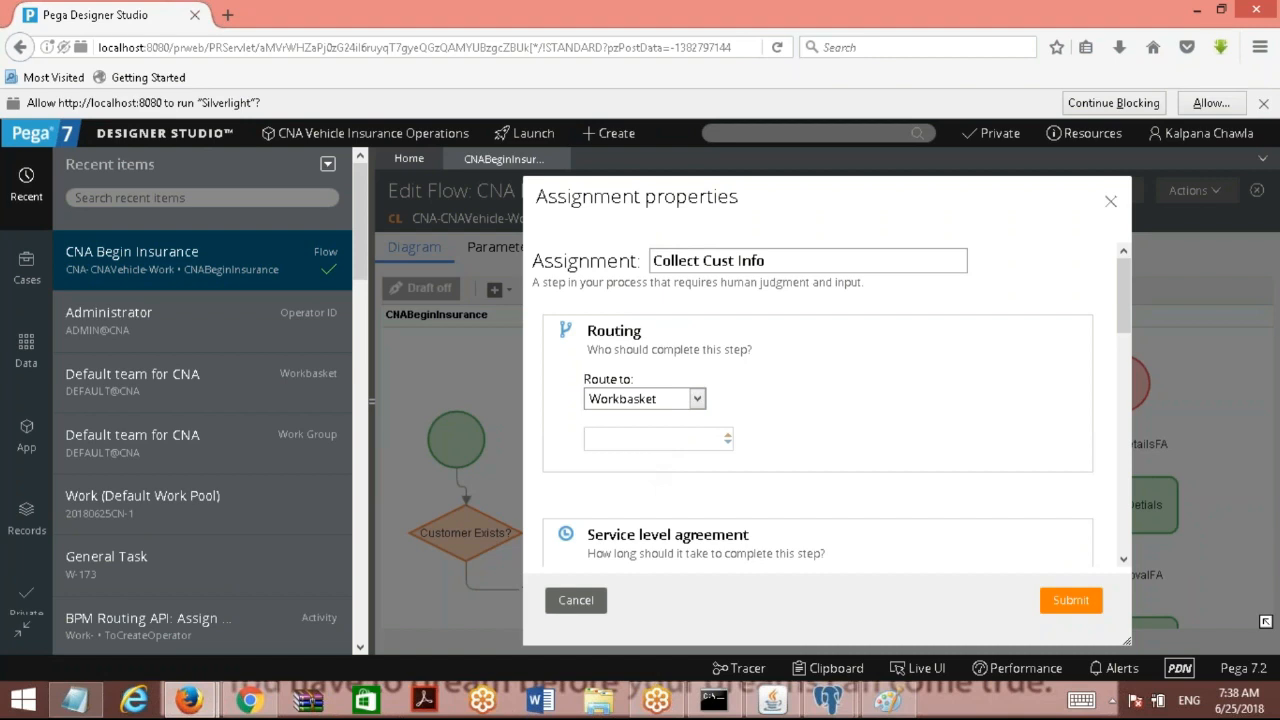
pyautogui.press('Down')
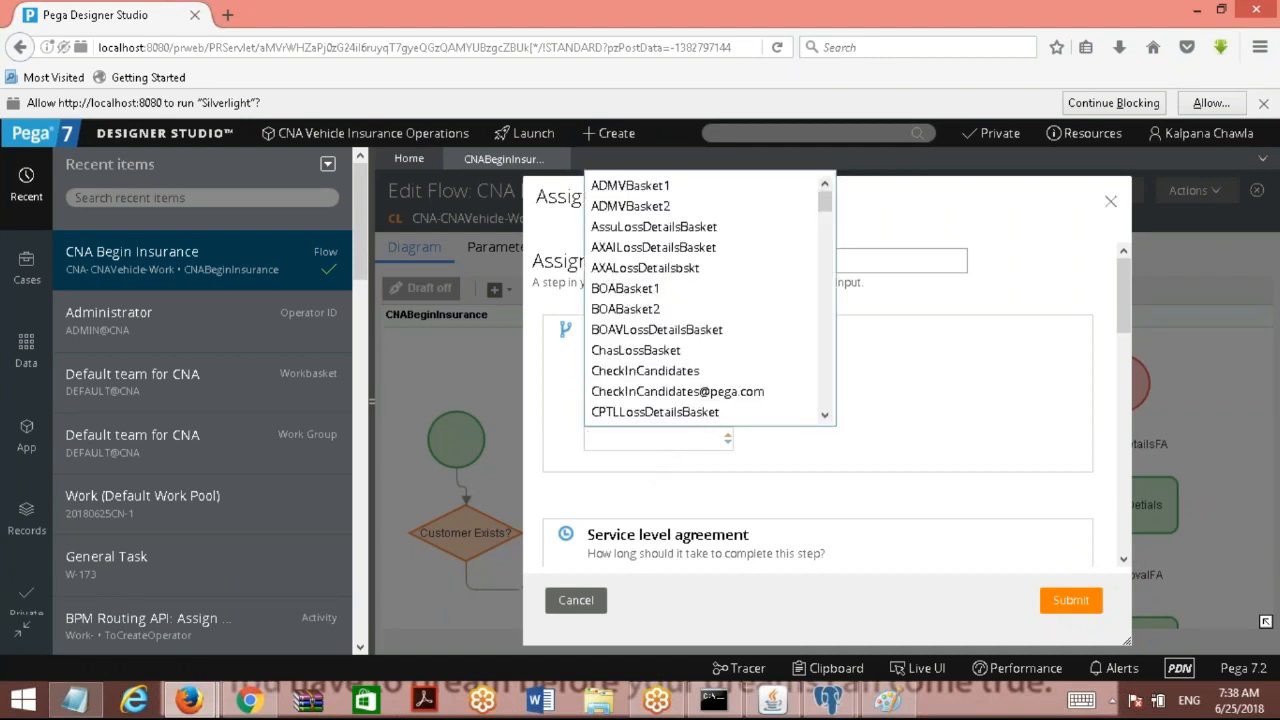
pyautogui.click(634, 290)
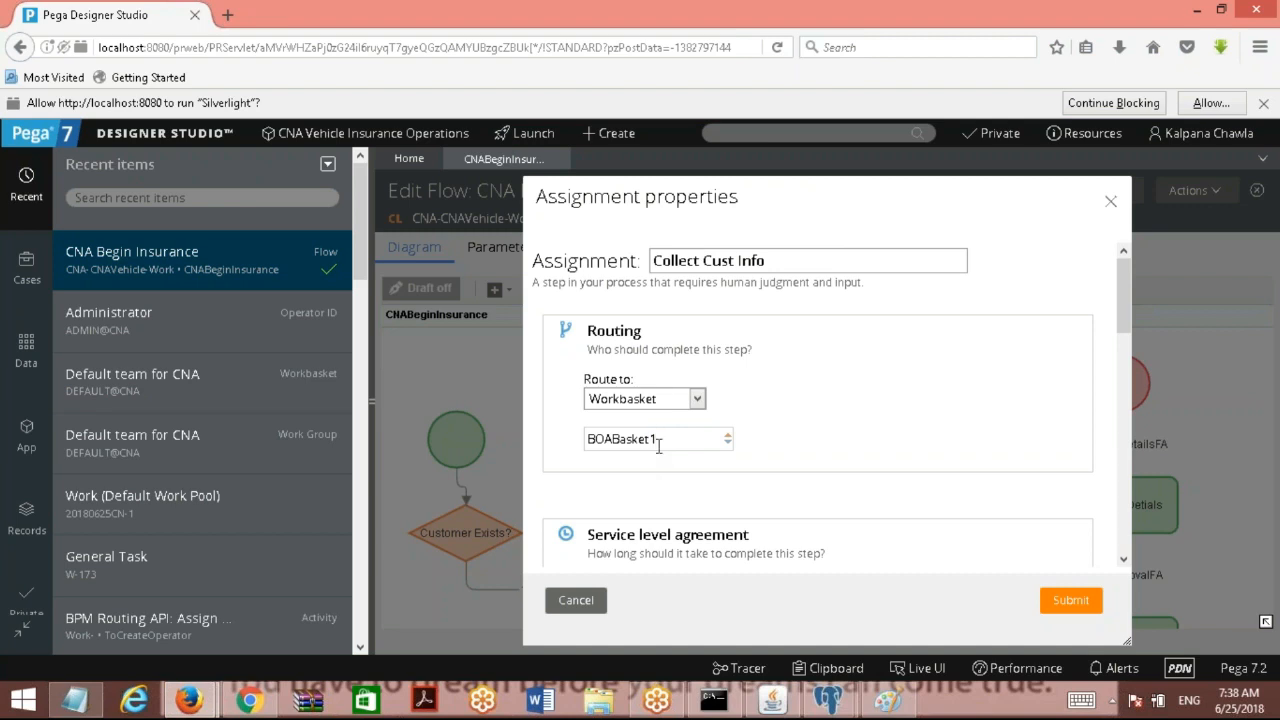
pyautogui.hotkey('ctrl', 'a')
pyautogui.press('BackSpace')
pyautogui.click(697, 404)
pyautogui.click(660, 410)
pyautogui.click(619, 476)
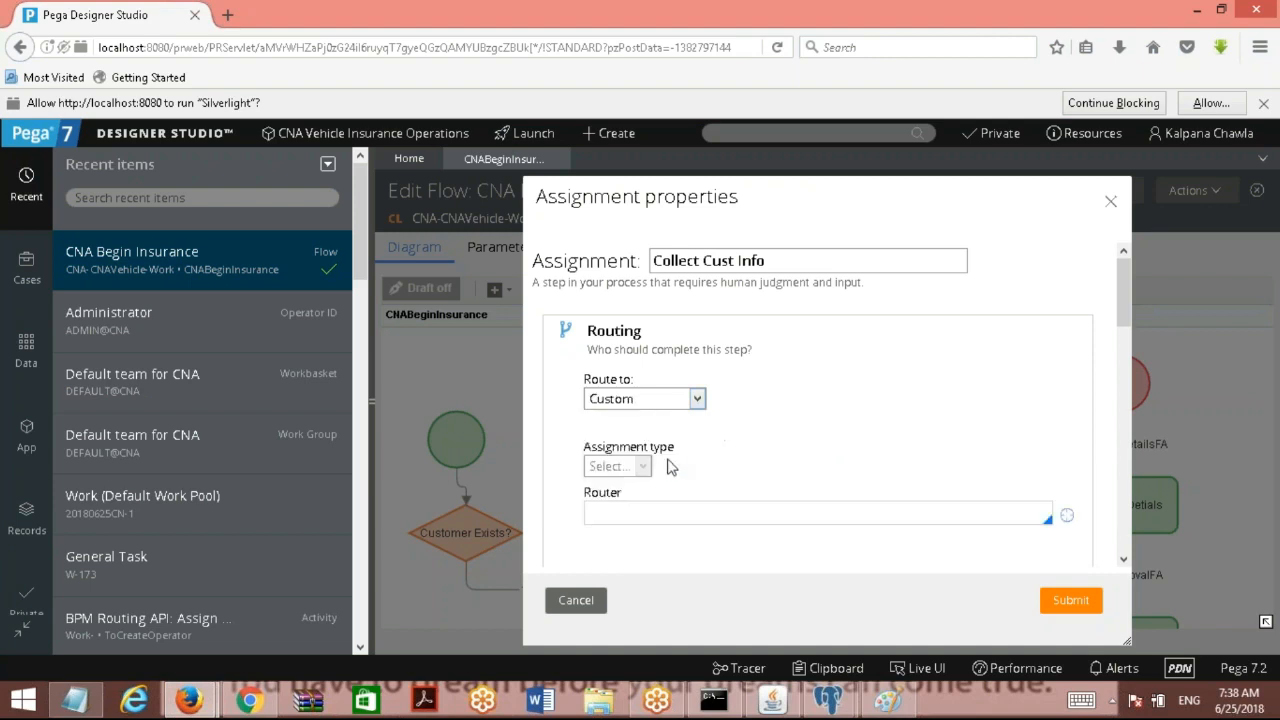
# - Choose ToWorkbasket as the custom router for the Collect Cust Info assignment
pyautogui.click(622, 510)
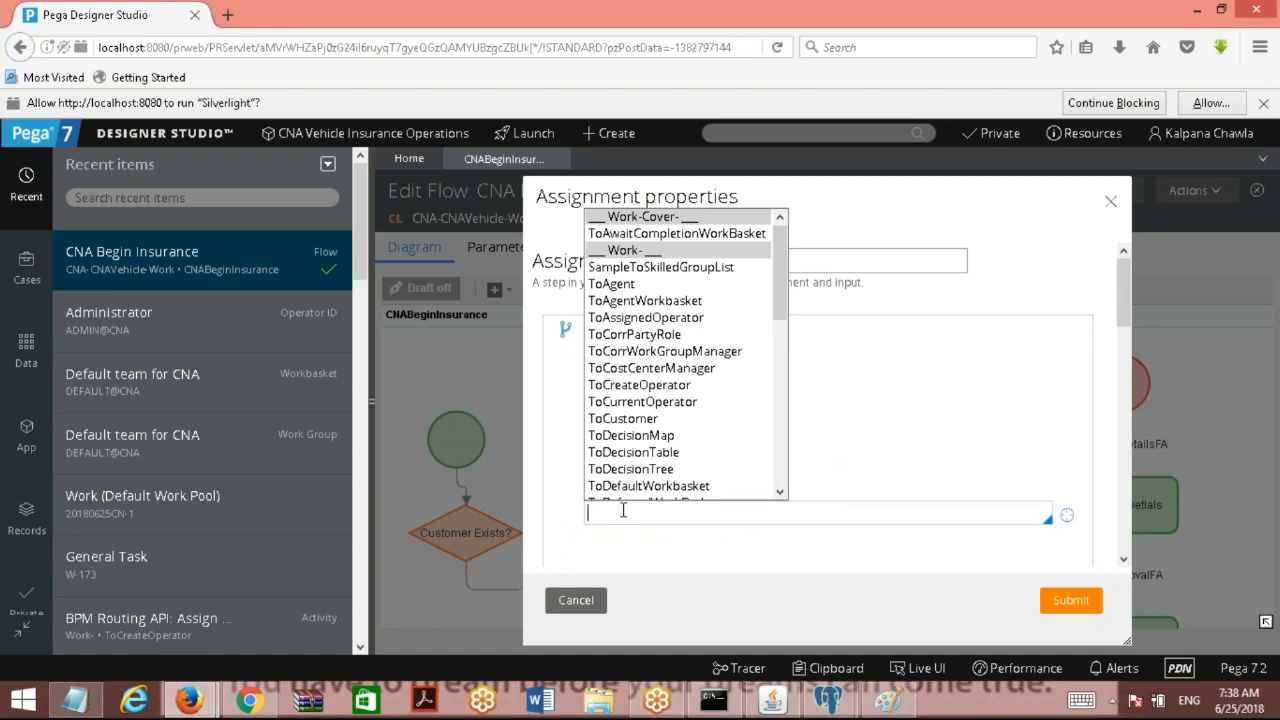
pyautogui.write('towrk')
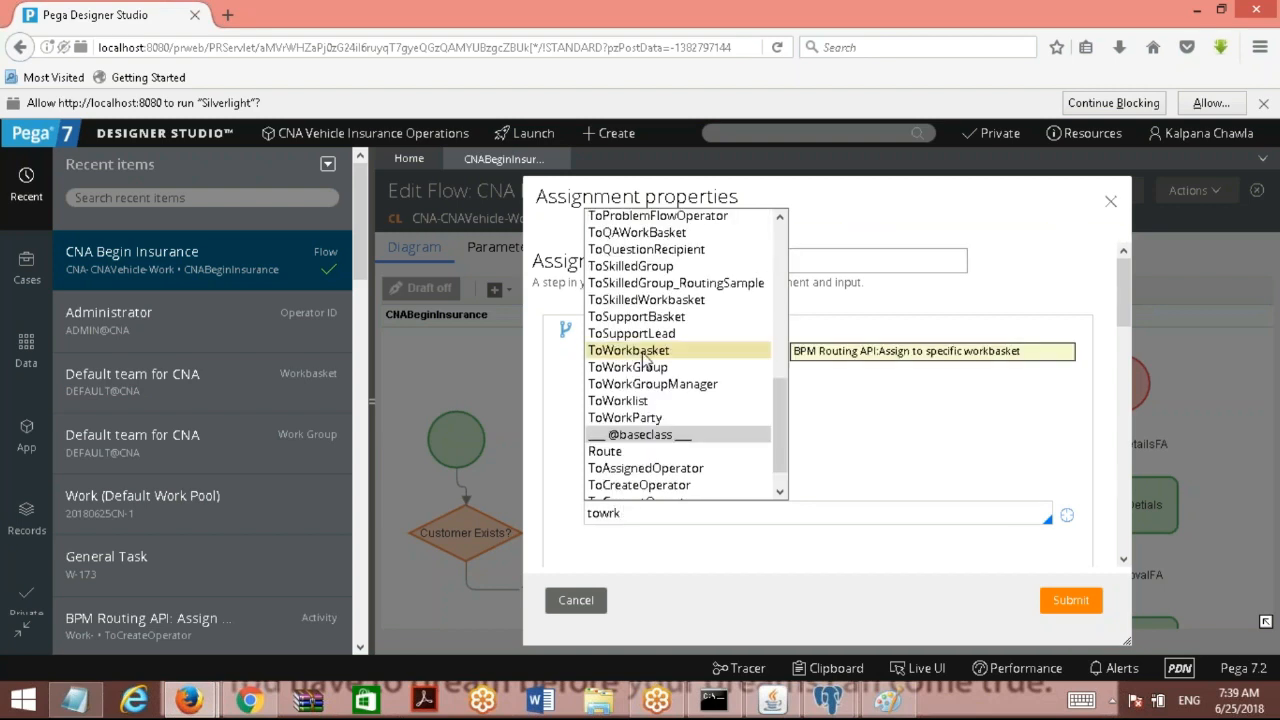
pyautogui.click(644, 358)
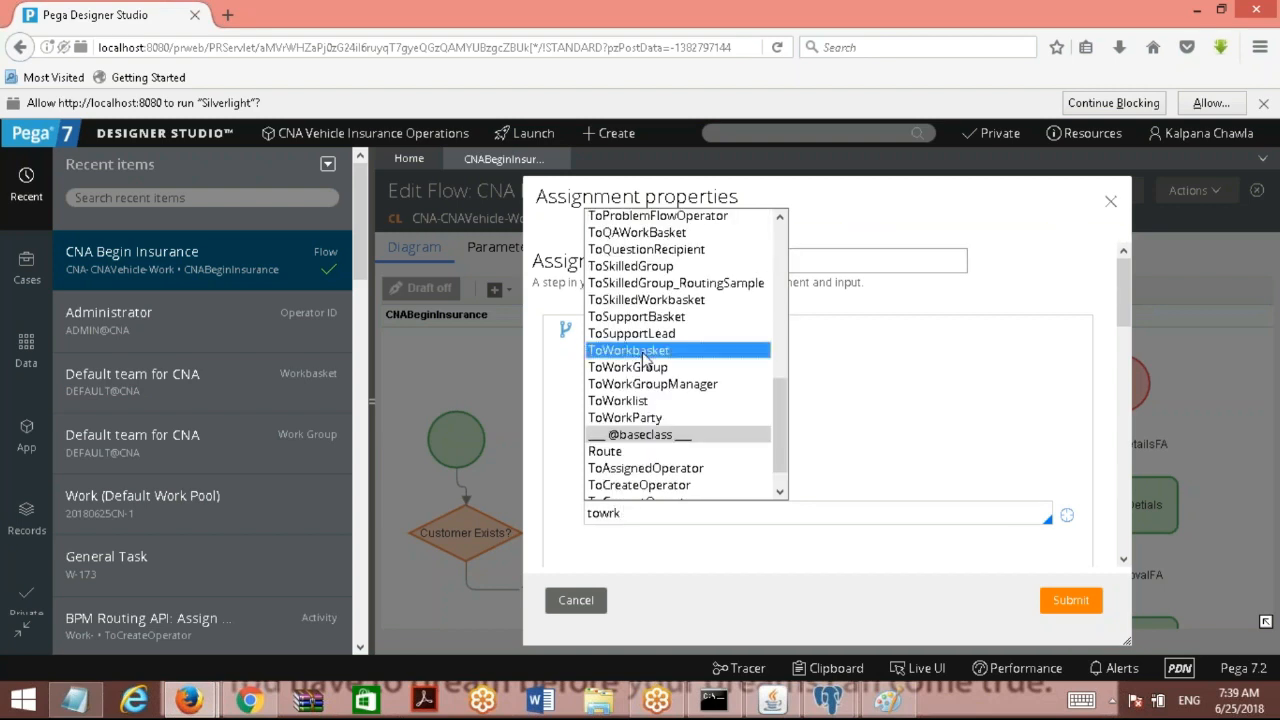
pyautogui.moveTo(684, 514); pyautogui.dragTo(564, 514)
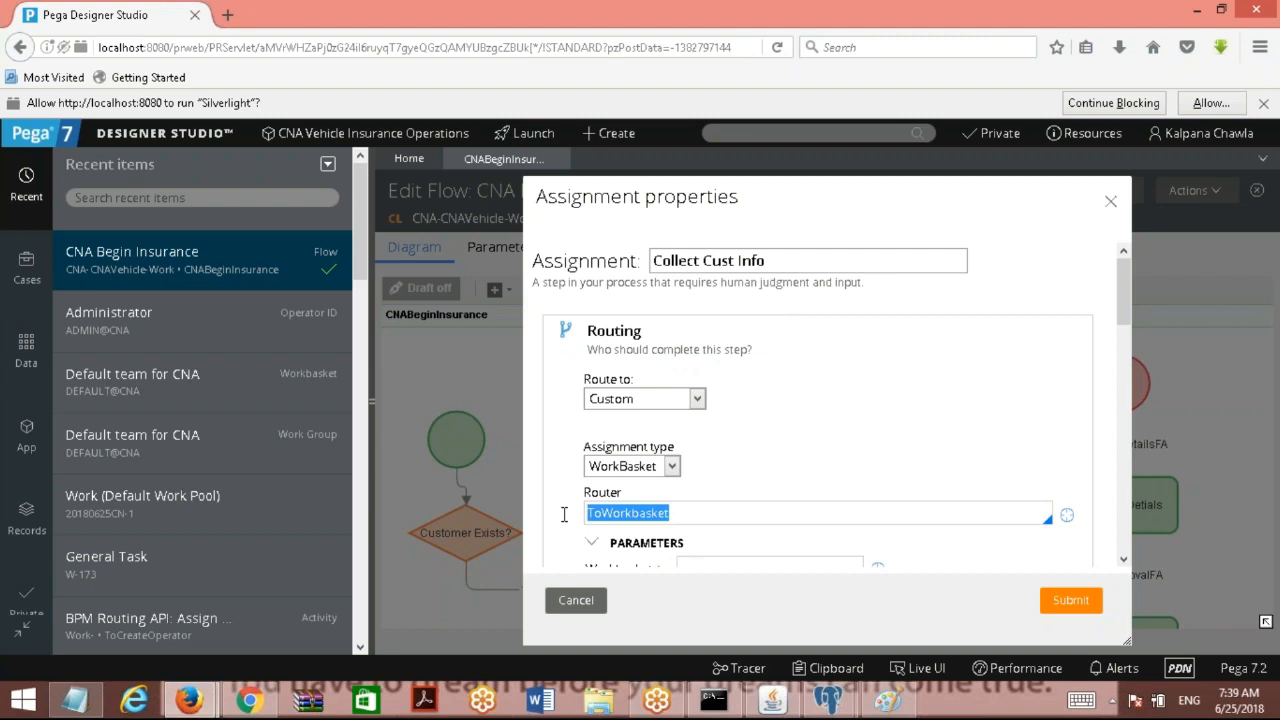
# - Return the Collect Cust Info assignment's routing to Current operator and close its properties without submitting the changes
pyautogui.doubleClick(701, 513)
pyautogui.click(626, 405)
pyautogui.click(626, 405)
pyautogui.click(627, 419)
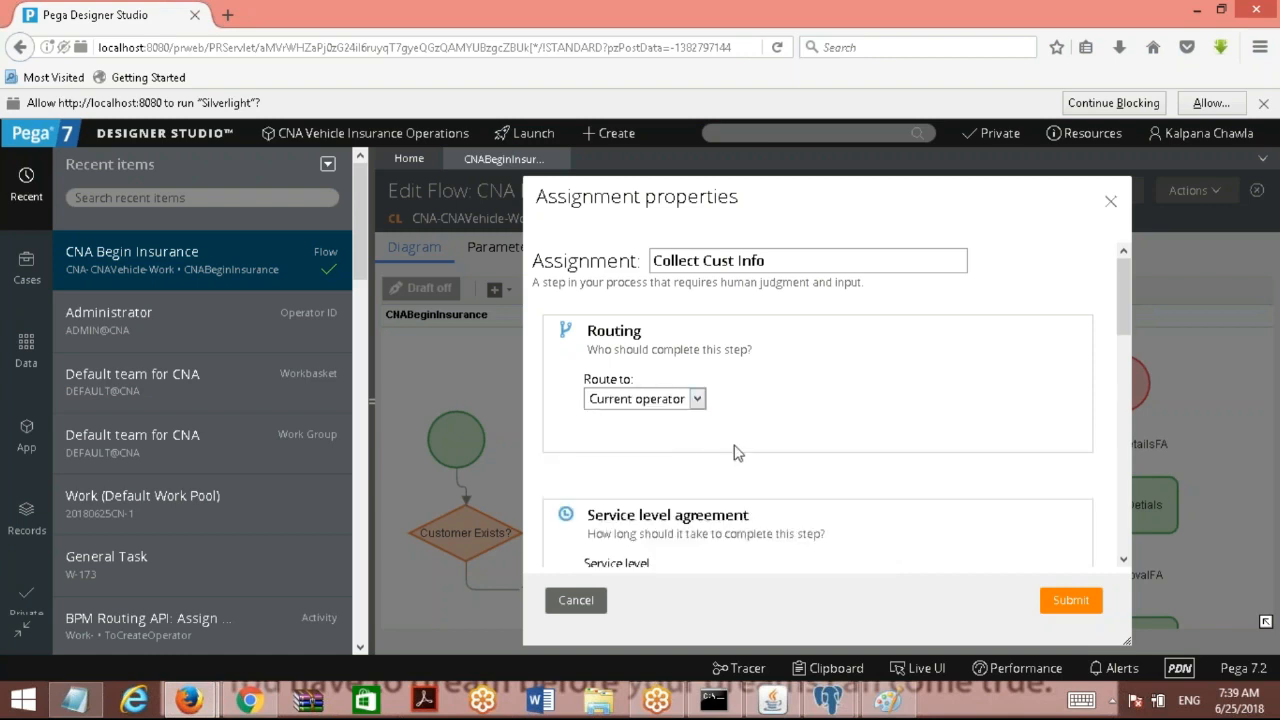
pyautogui.click(590, 604)
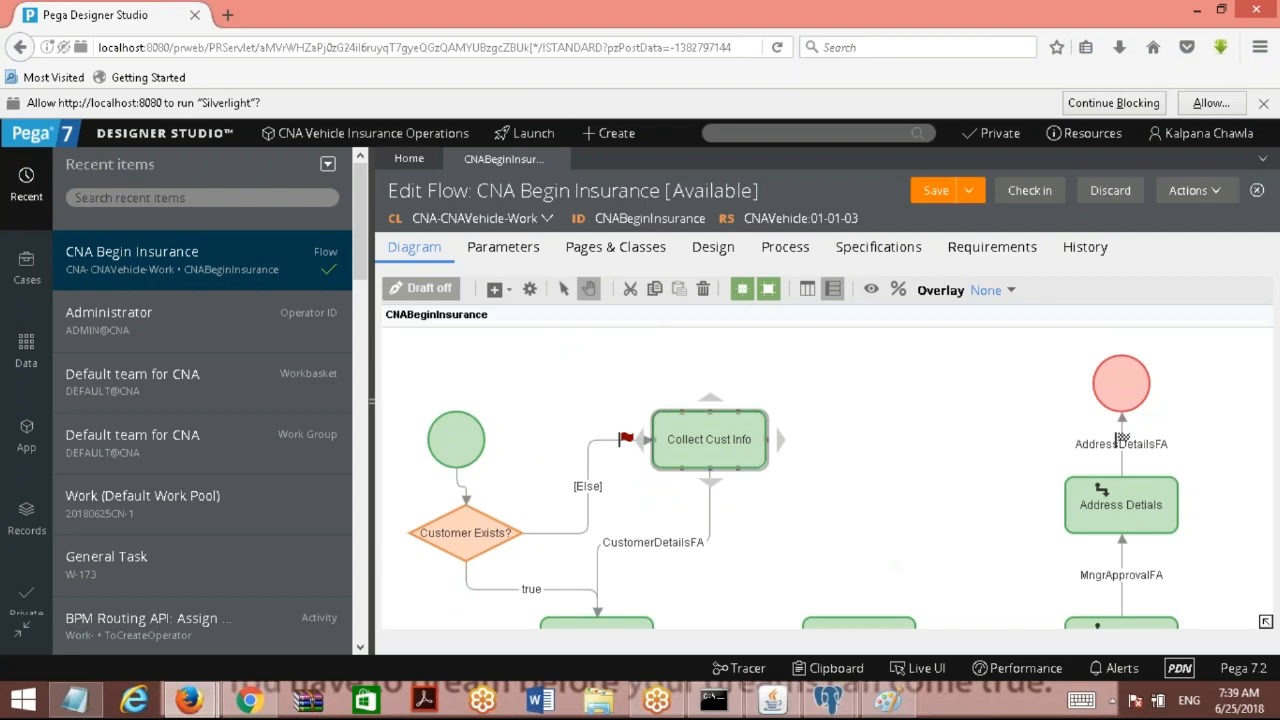
# - Switch to pgAdmin III and view the top 100 rows of the pc_assign_workbasket table
pyautogui.moveTo(828, 700)
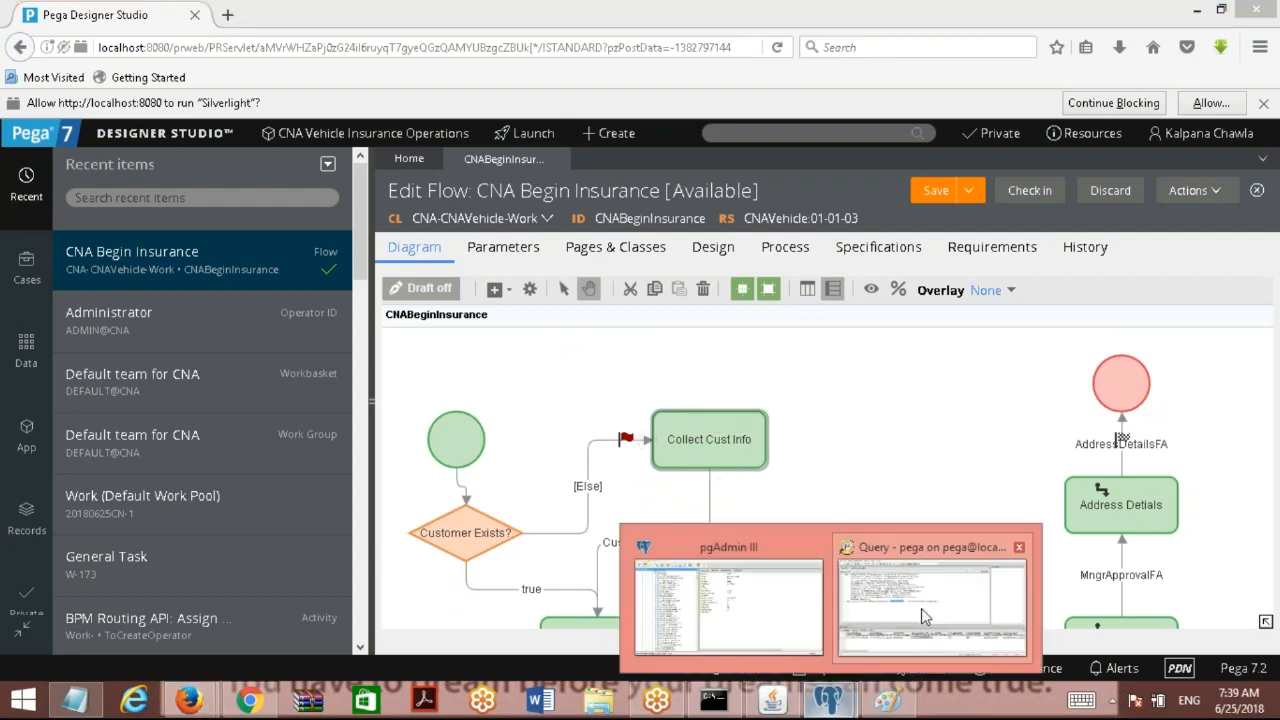
pyautogui.click(774, 614)
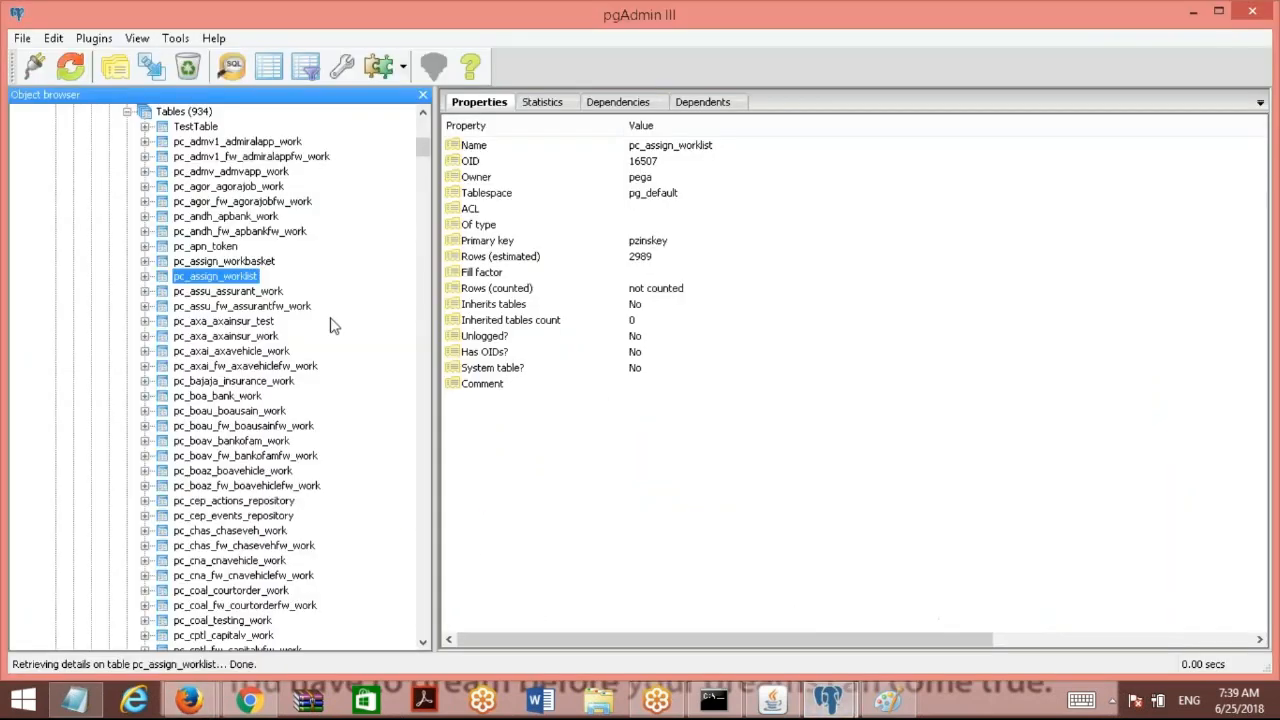
pyautogui.rightClick(228, 266)
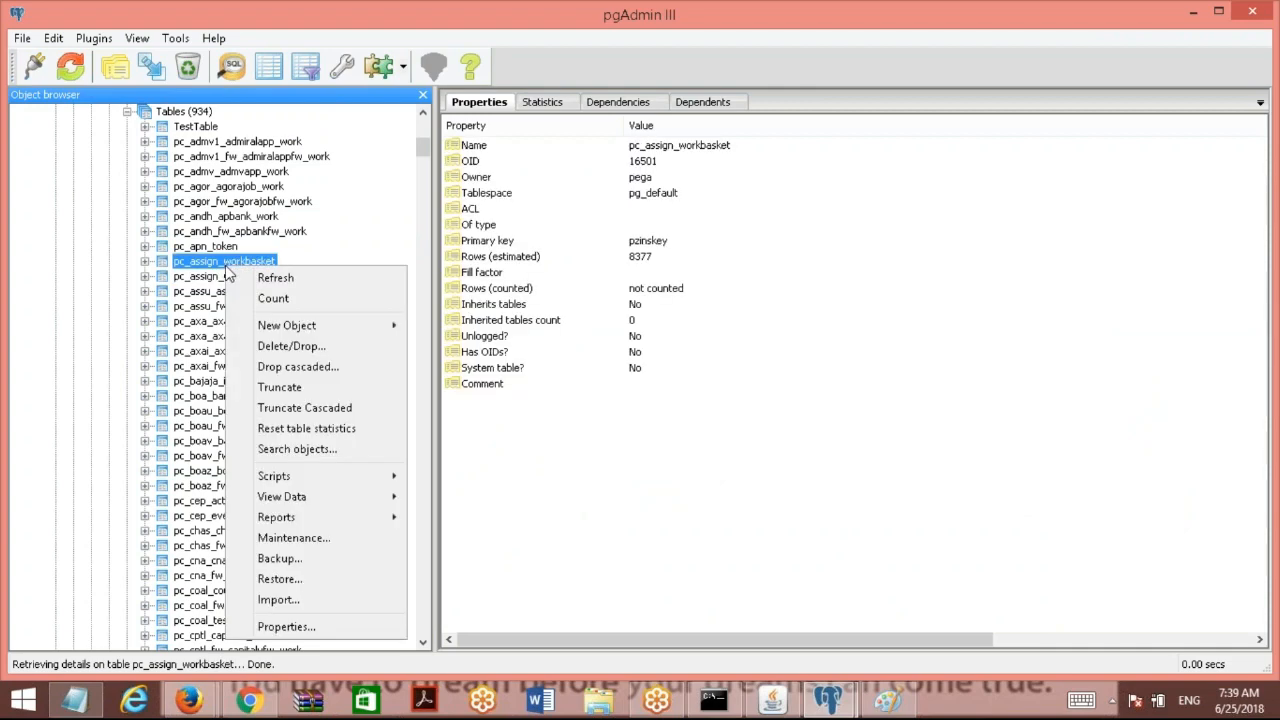
pyautogui.moveTo(325, 504)
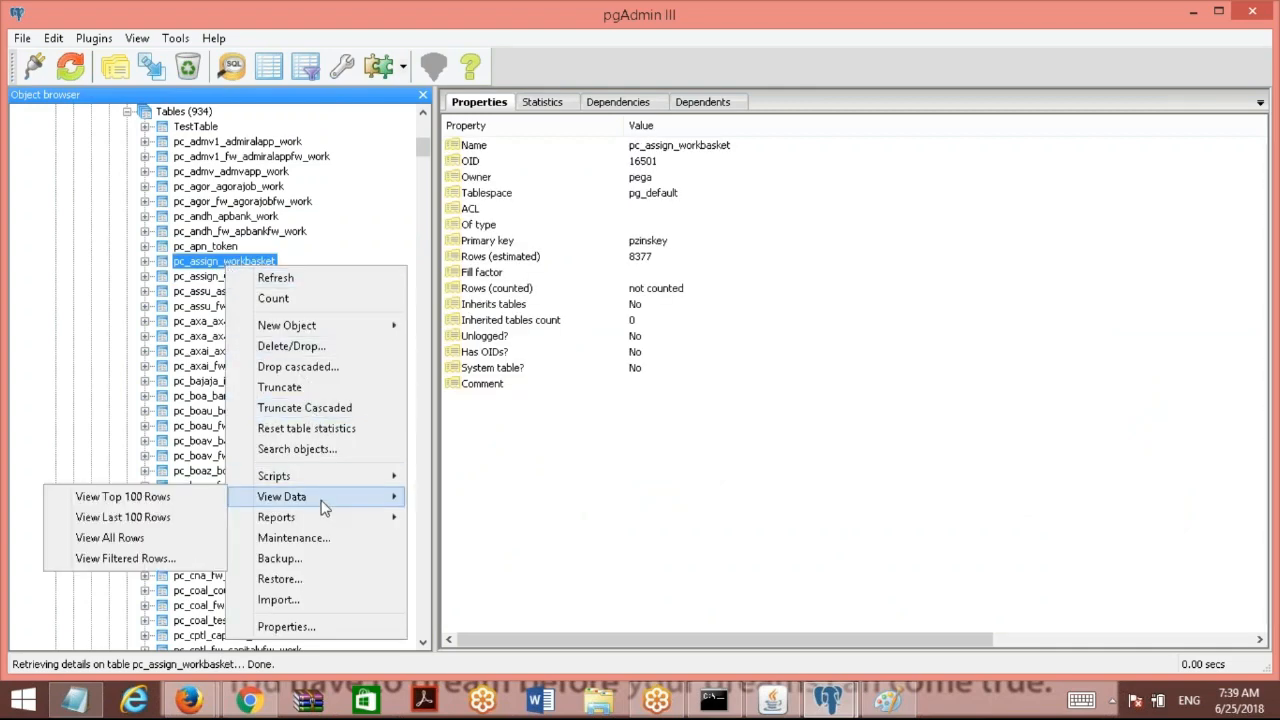
pyautogui.click(157, 497)
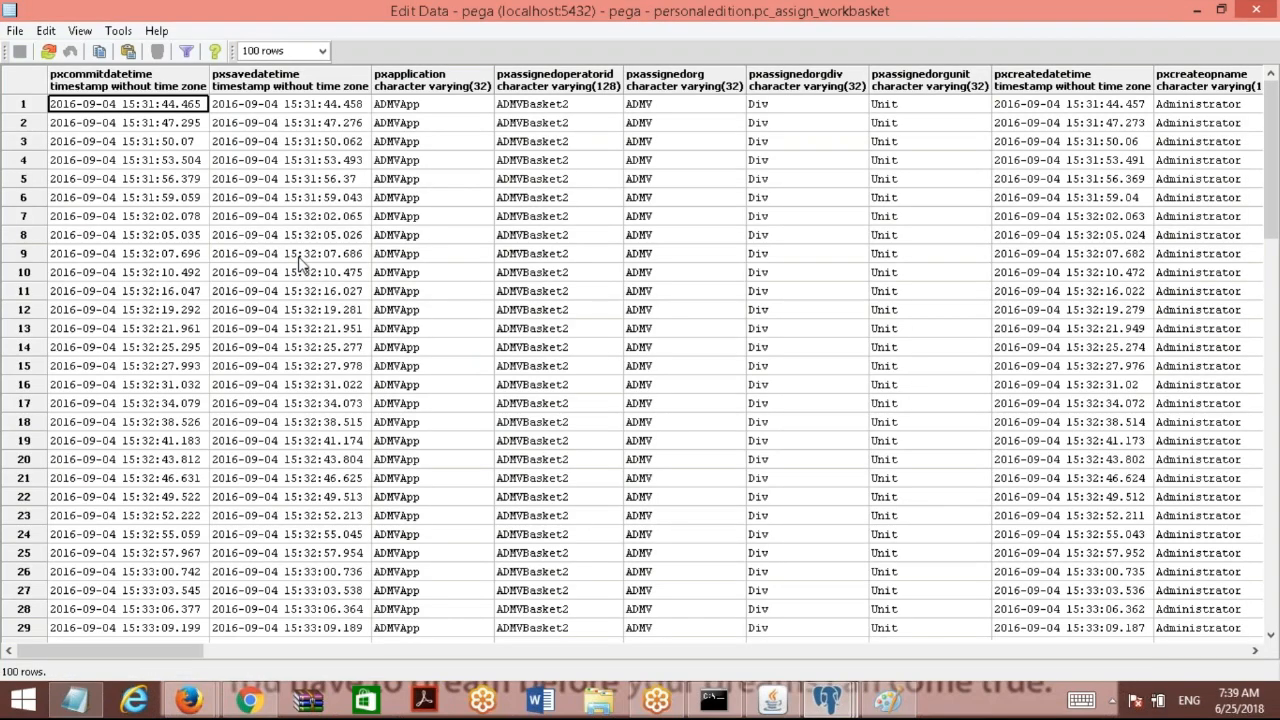
# - Examine the pxassignedoperatorid and pxrefobjectkey columns of the pc_assign_workbasket data
pyautogui.click(546, 87)
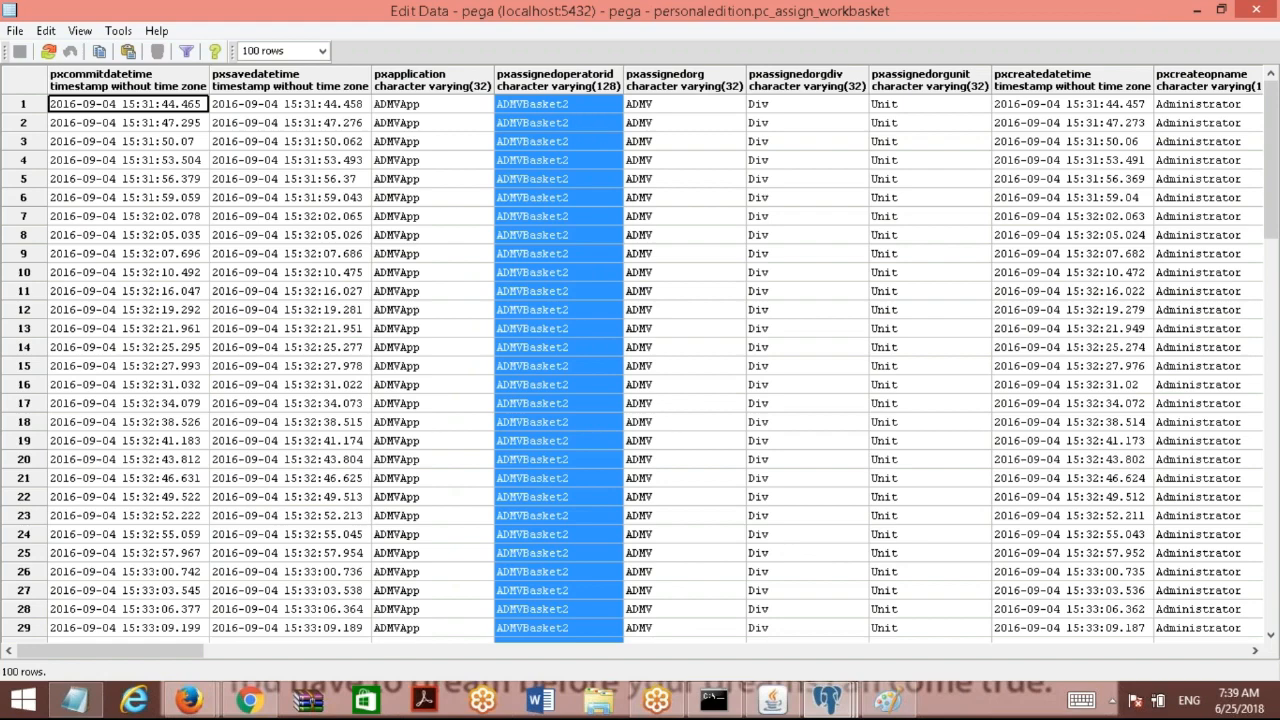
pyautogui.moveTo(162, 652); pyautogui.dragTo(606, 668)
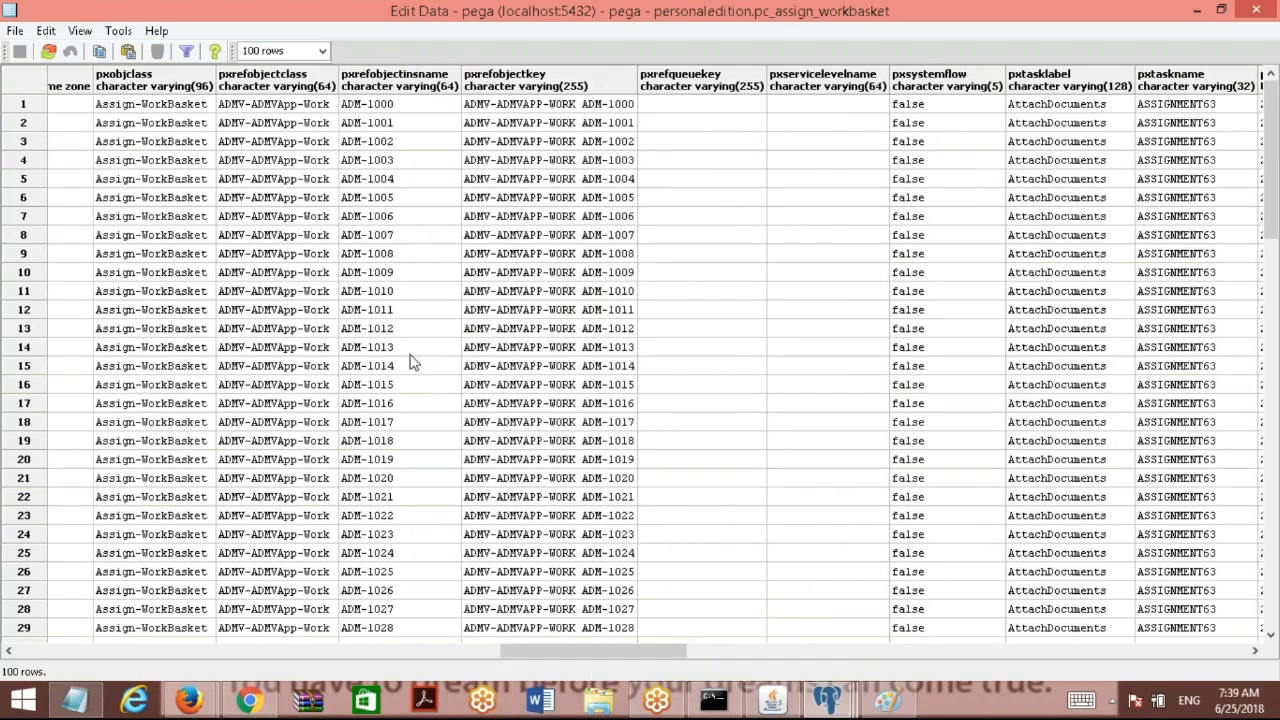
pyautogui.click(526, 89)
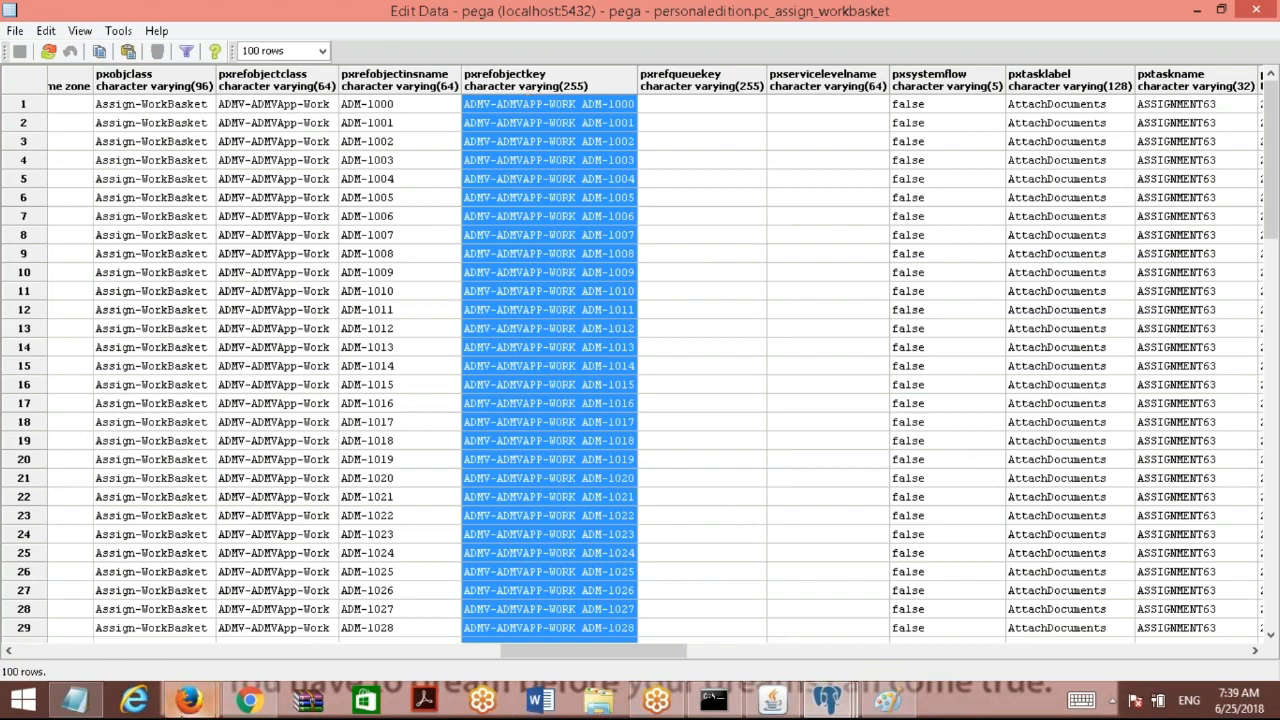
# - Switch back to Pega Designer Studio, launch the Case Manager portal and maximize its window
pyautogui.click(189, 700)
pyautogui.click(150, 625)
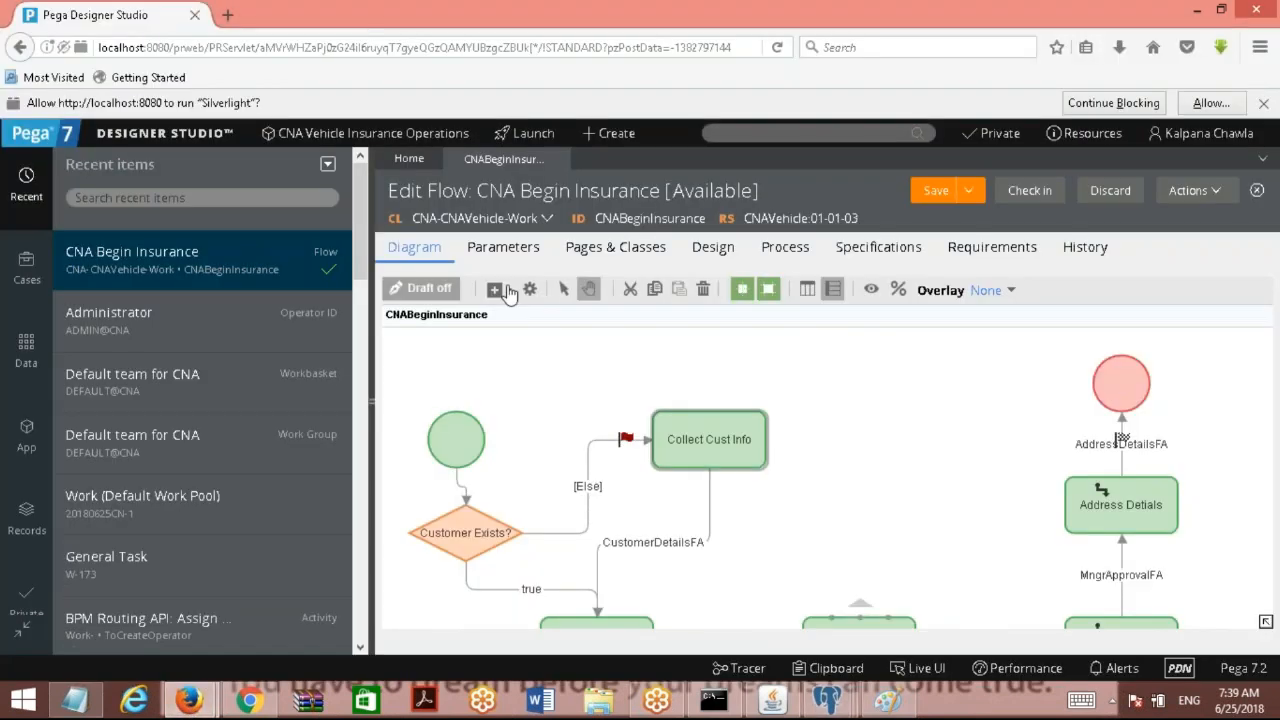
pyautogui.click(535, 140)
pyautogui.click(535, 183)
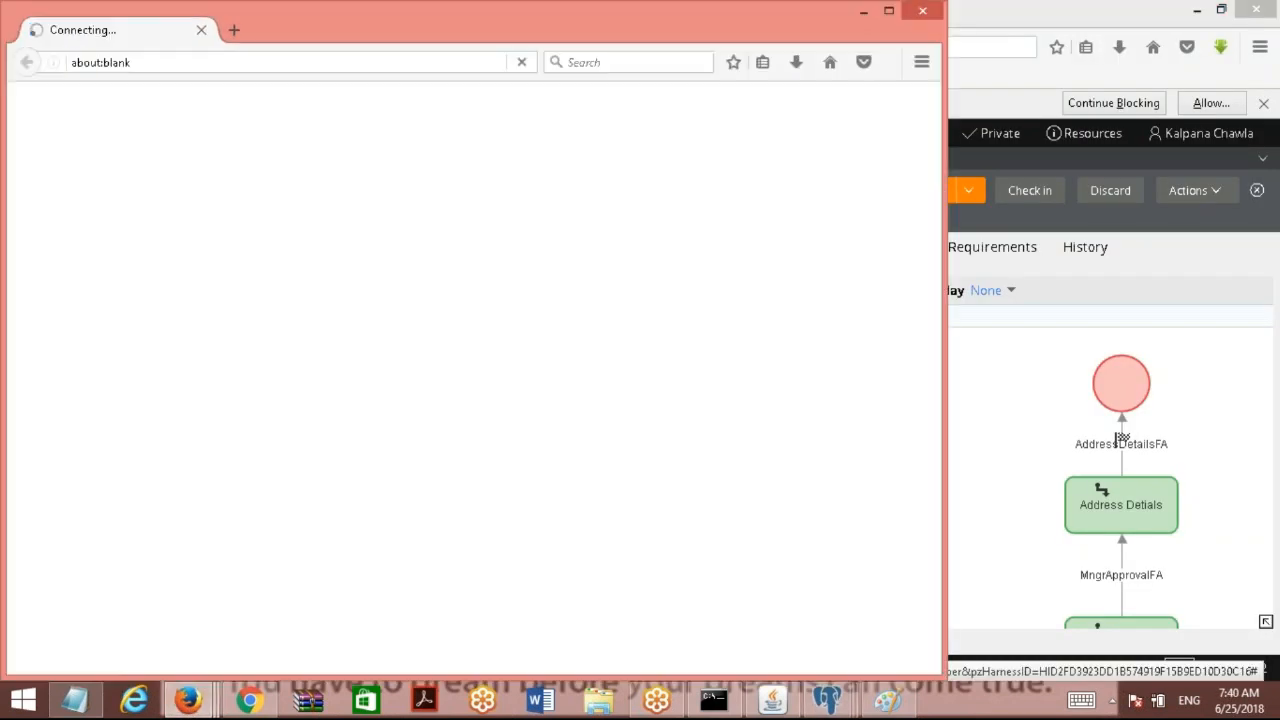
pyautogui.doubleClick(386, 24)
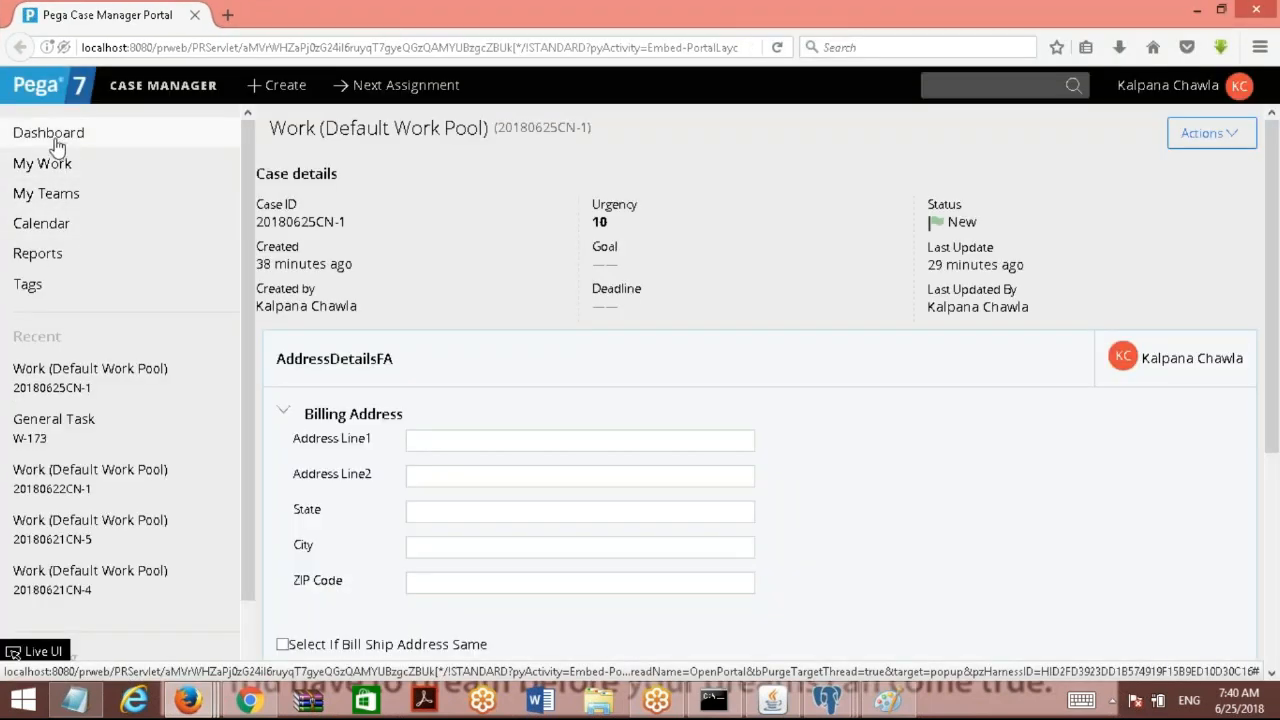
# - On the portal's Dashboard, open the Default team for CNA work queue and examine its workbasket contents
pyautogui.click(55, 138)
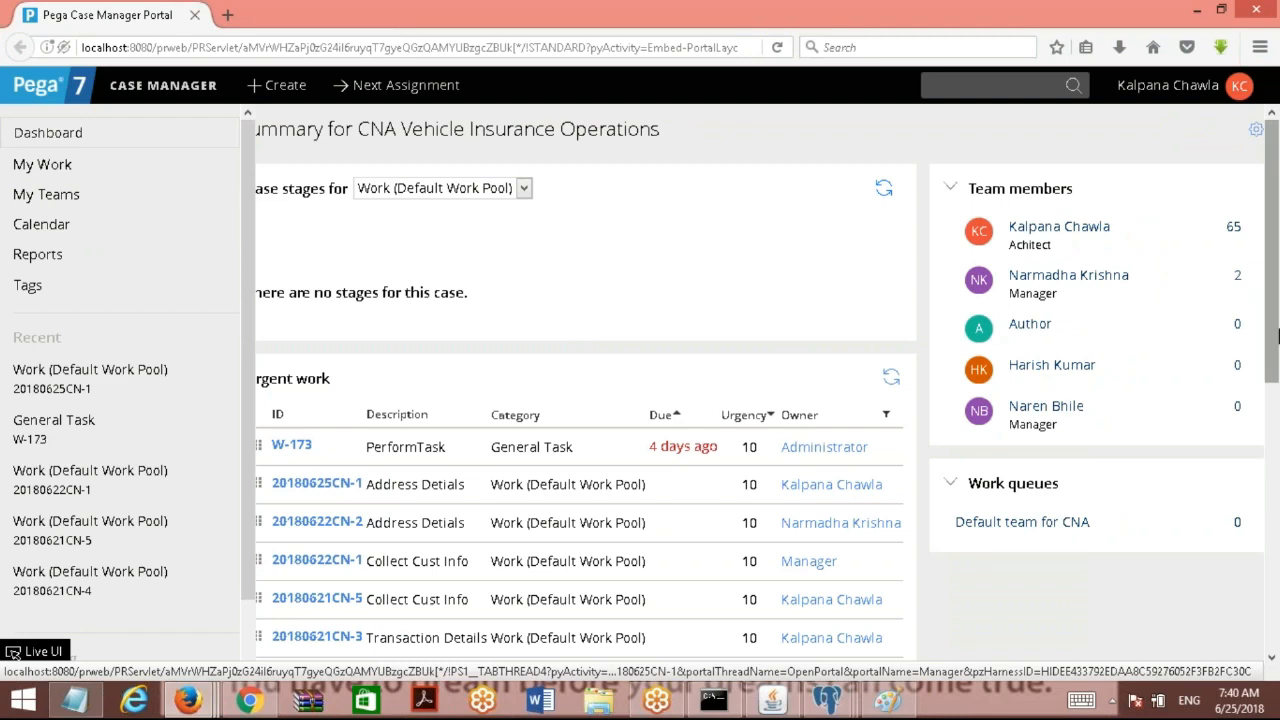
pyautogui.scroll(-3, 1150, 345)
pyautogui.moveTo(1058, 342); pyautogui.dragTo(972, 350)
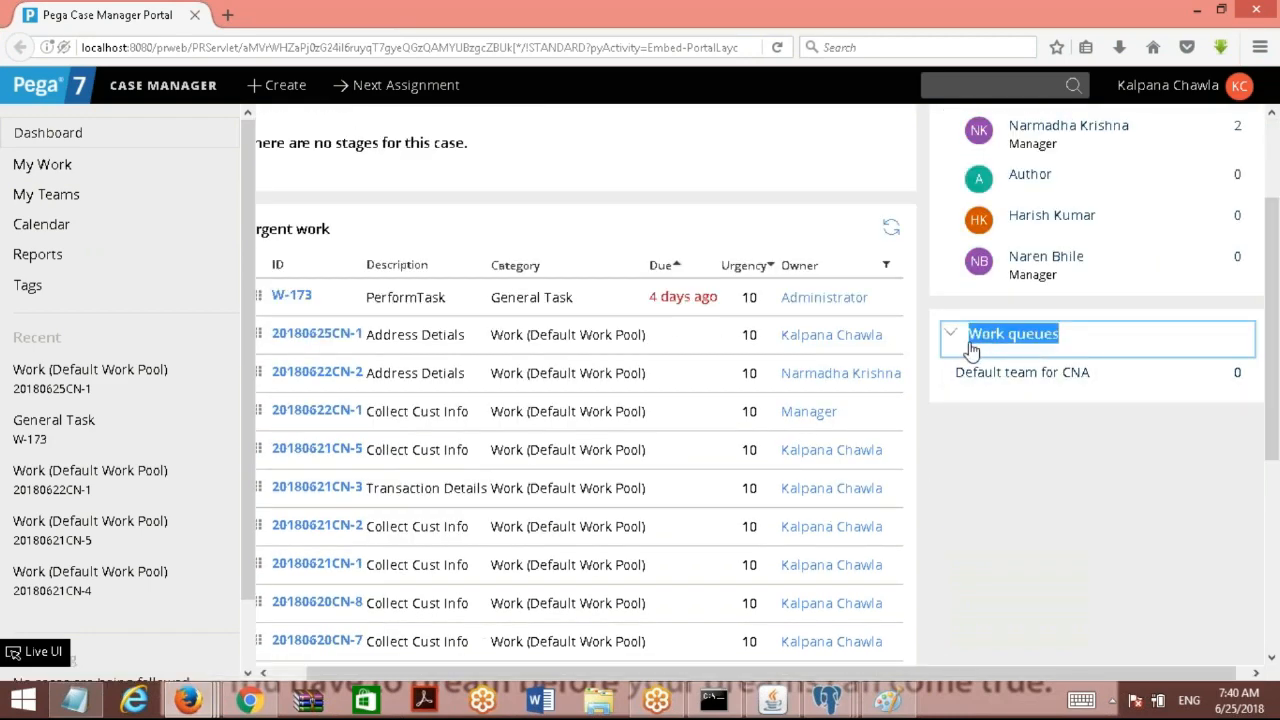
pyautogui.click(1025, 382)
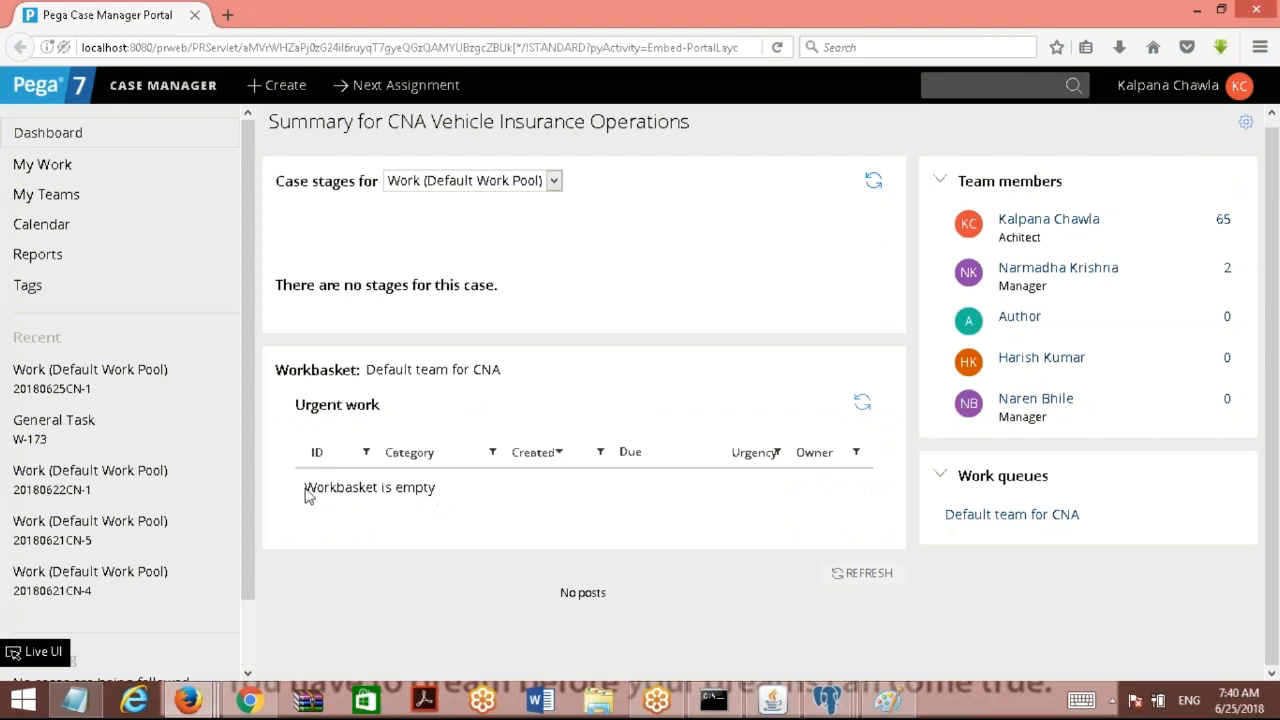
pyautogui.moveTo(303, 489); pyautogui.dragTo(463, 505)
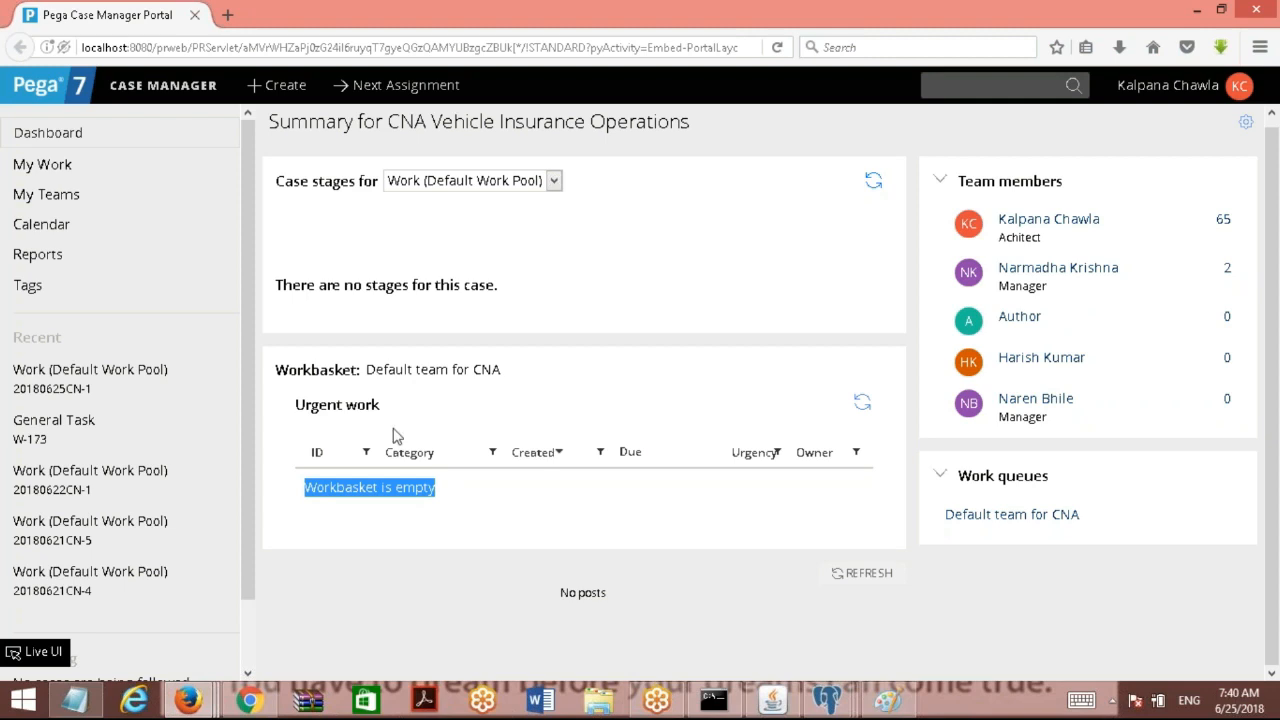
# - Show the My Work list and open the General Task W-173 from it
pyautogui.click(76, 171)
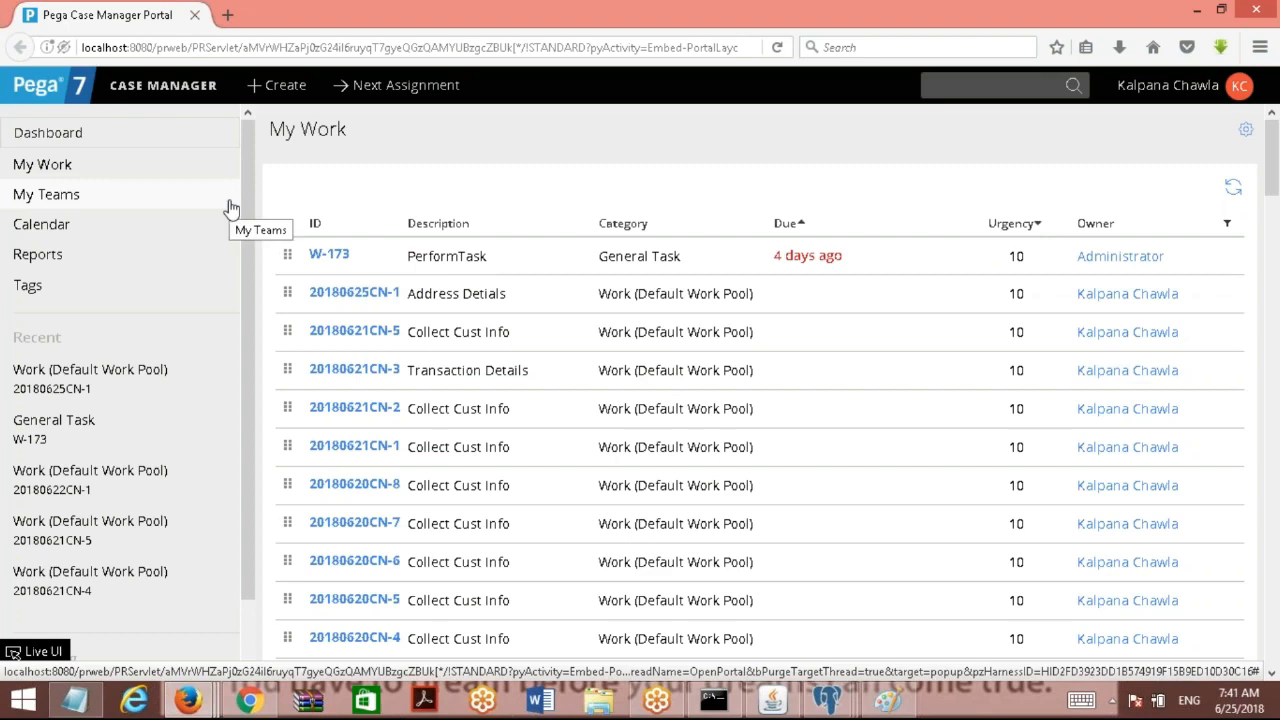
pyautogui.click(333, 254)
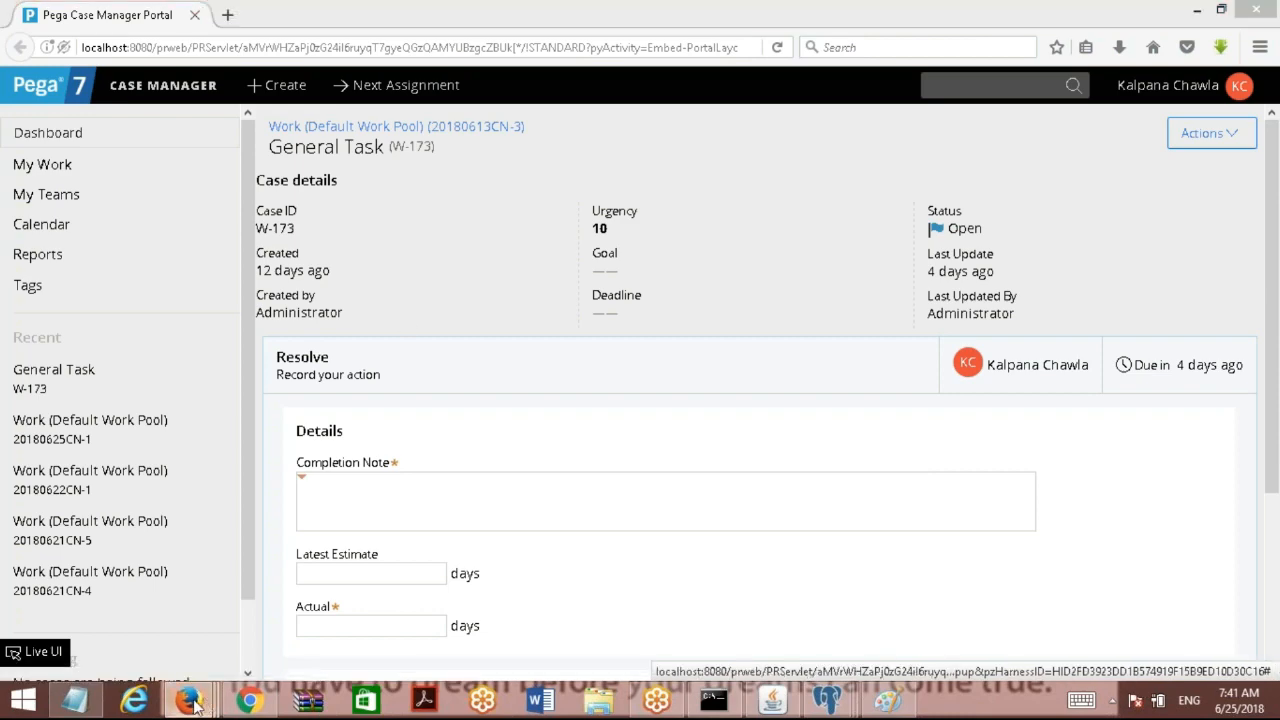
# - Inspect the newAssignPage in the Clipboard Viewer window and return to the CNA Begin Insurance flow in Designer Studio
pyautogui.moveTo(187, 700)
pyautogui.click(278, 628)
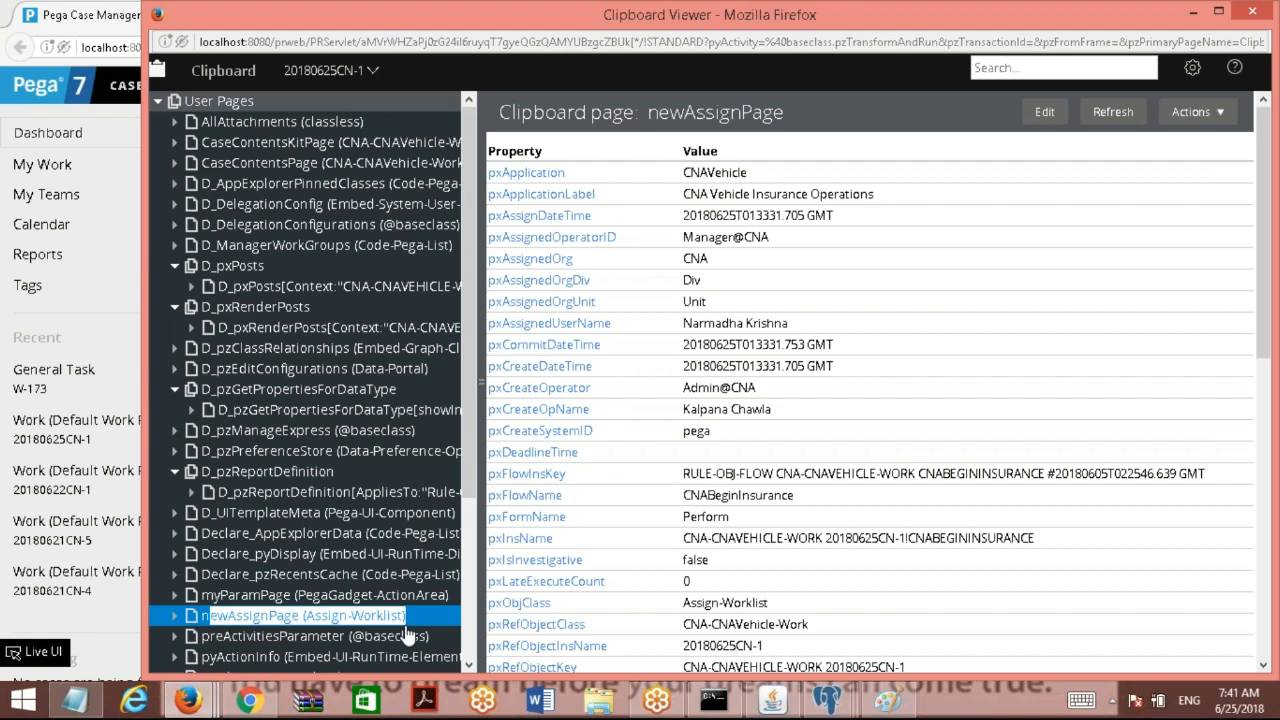
pyautogui.click(1193, 12)
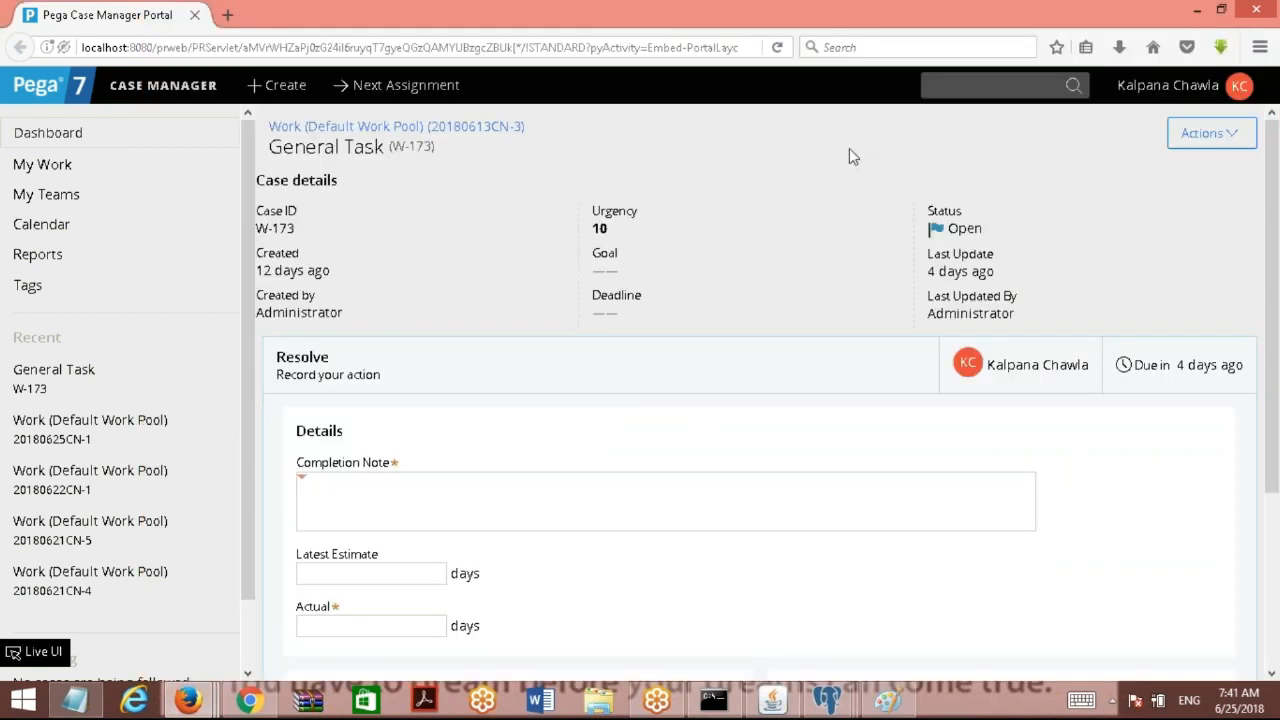
pyautogui.click(1197, 10)
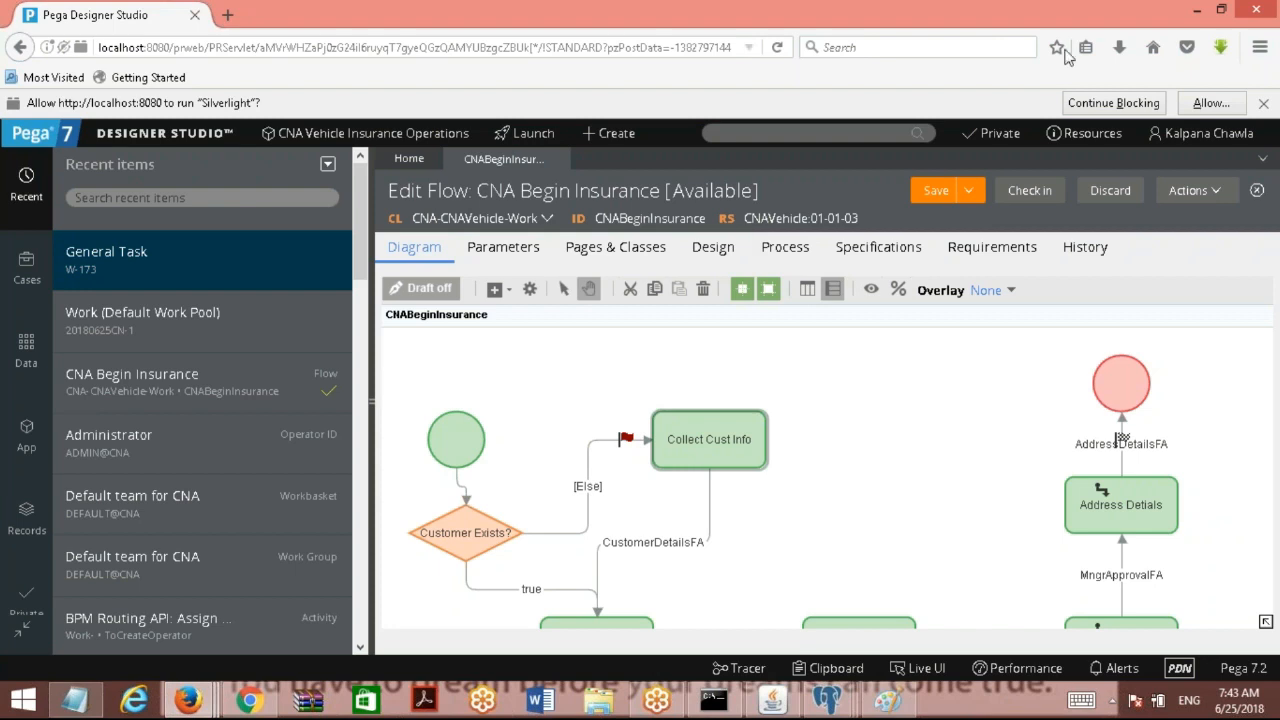
pyautogui.click(1105, 22)
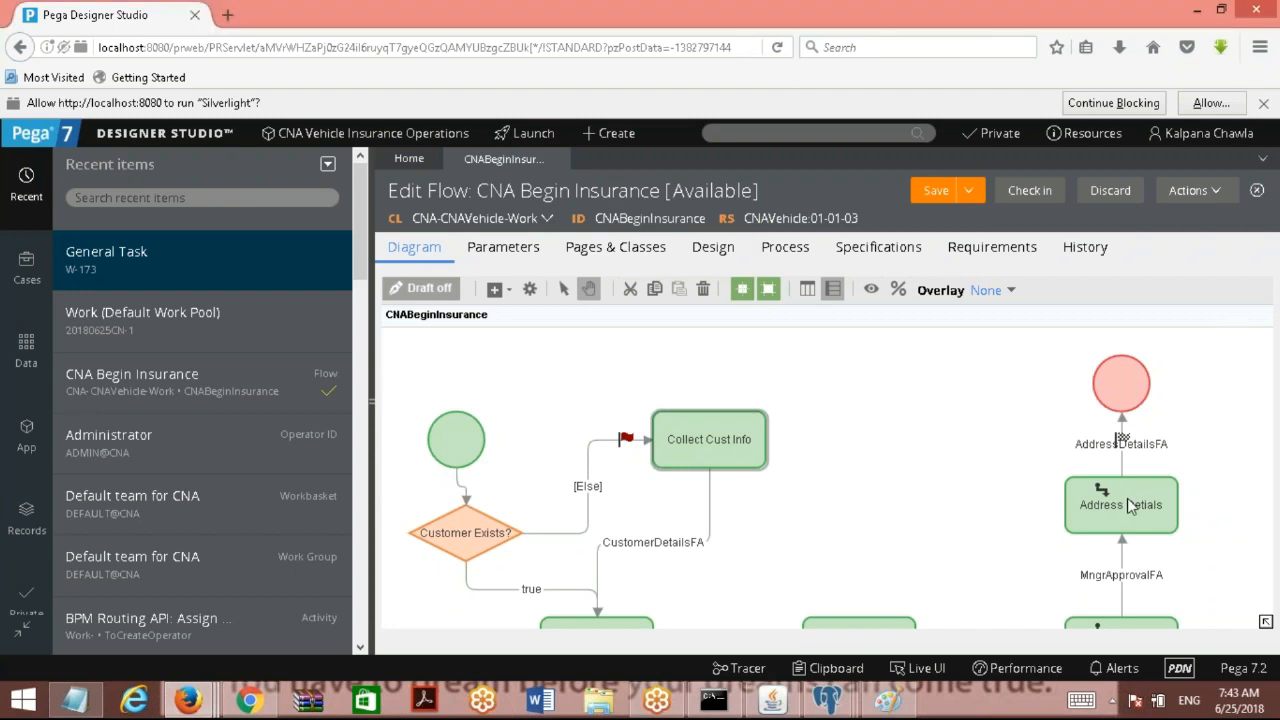